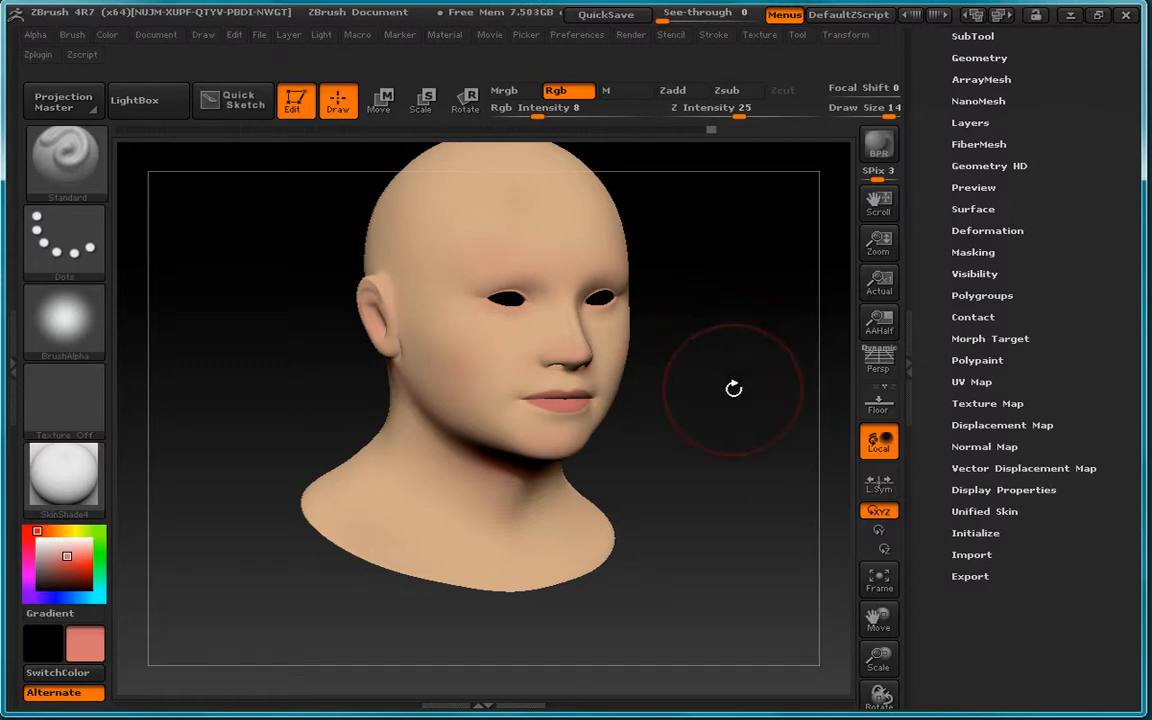
# Set the current paint color to pure white.
pyautogui.moveTo(733, 389)
pyautogui.mouseDown()
pyautogui.moveTo(715, 355)
pyautogui.moveTo(718, 407)
pyautogui.moveTo(674, 417)
pyautogui.moveTo(722, 414)
pyautogui.mouseUp()
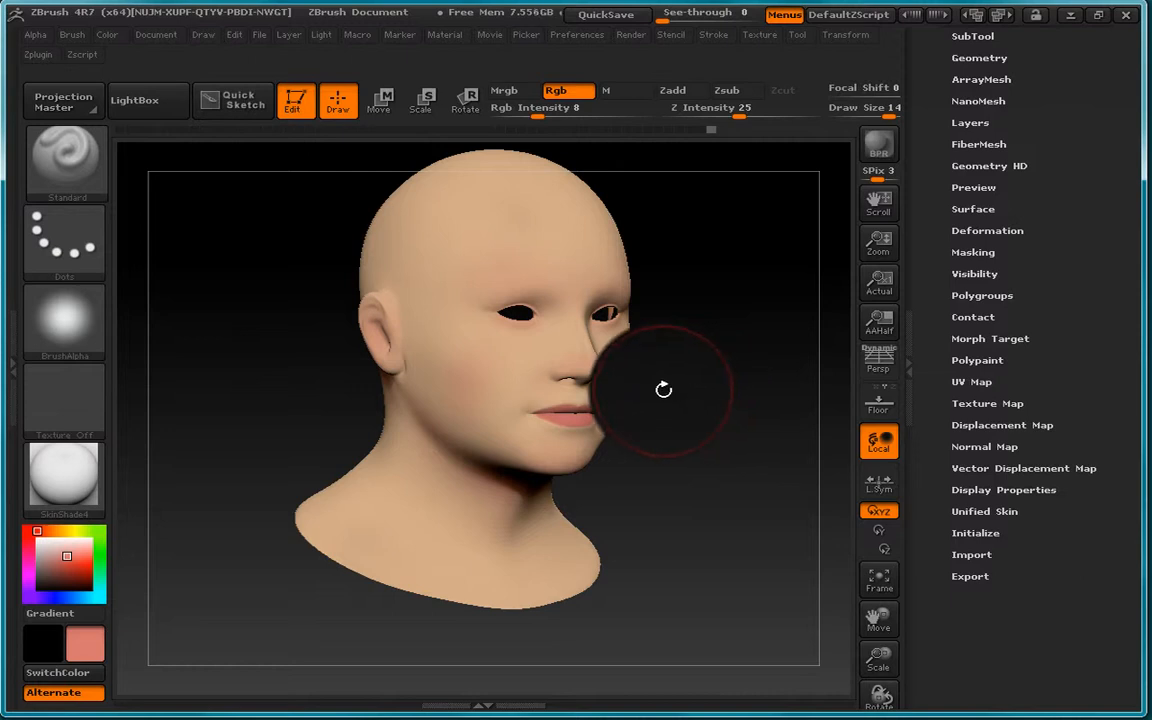
pyautogui.moveTo(738, 327); pyautogui.dragTo(739, 363)
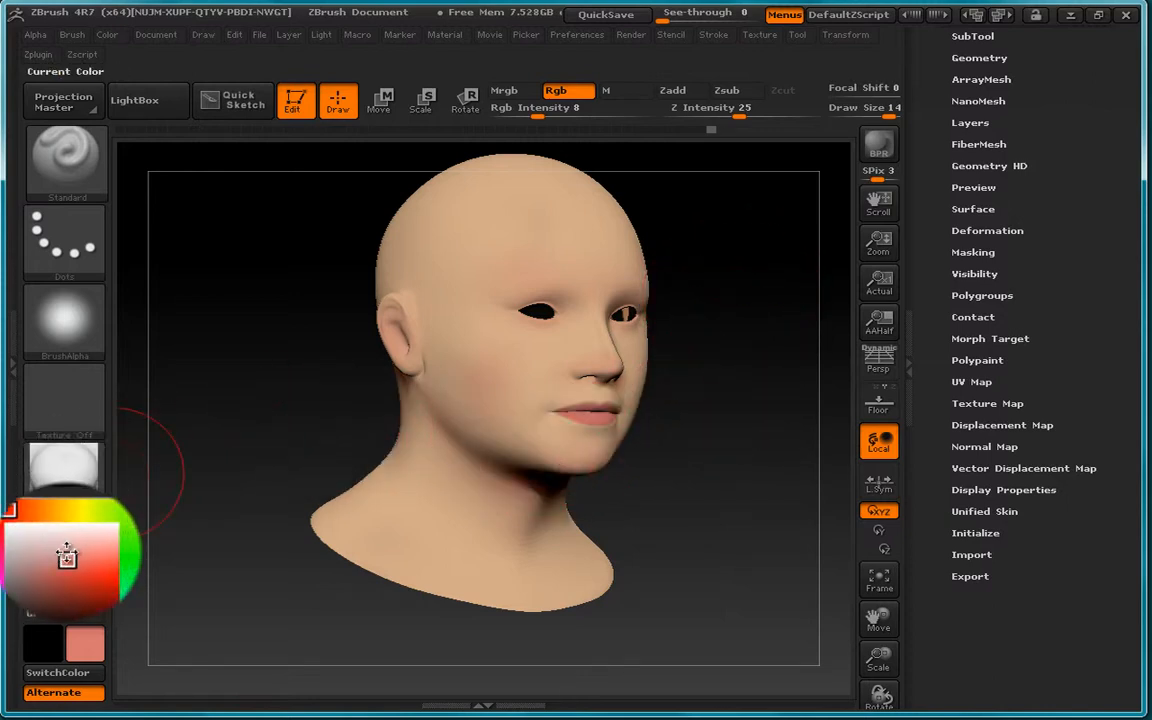
pyautogui.moveTo(67, 555); pyautogui.dragTo(30, 533)
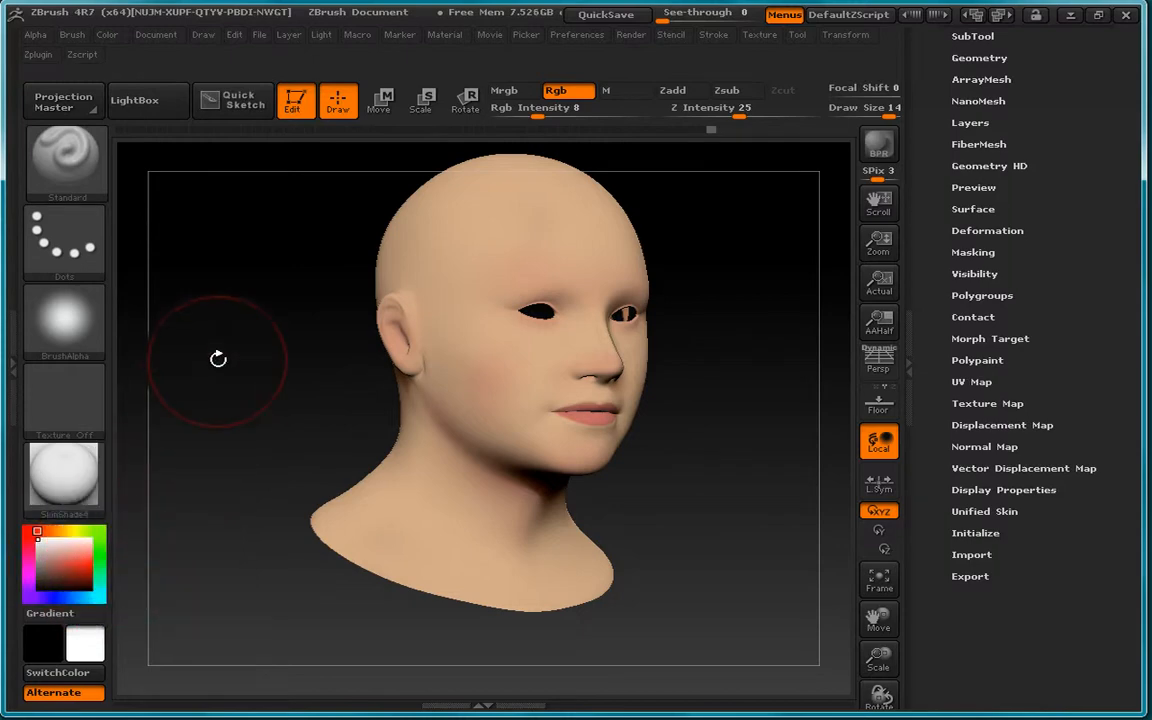
pyautogui.moveTo(305, 313); pyautogui.dragTo(283, 321)
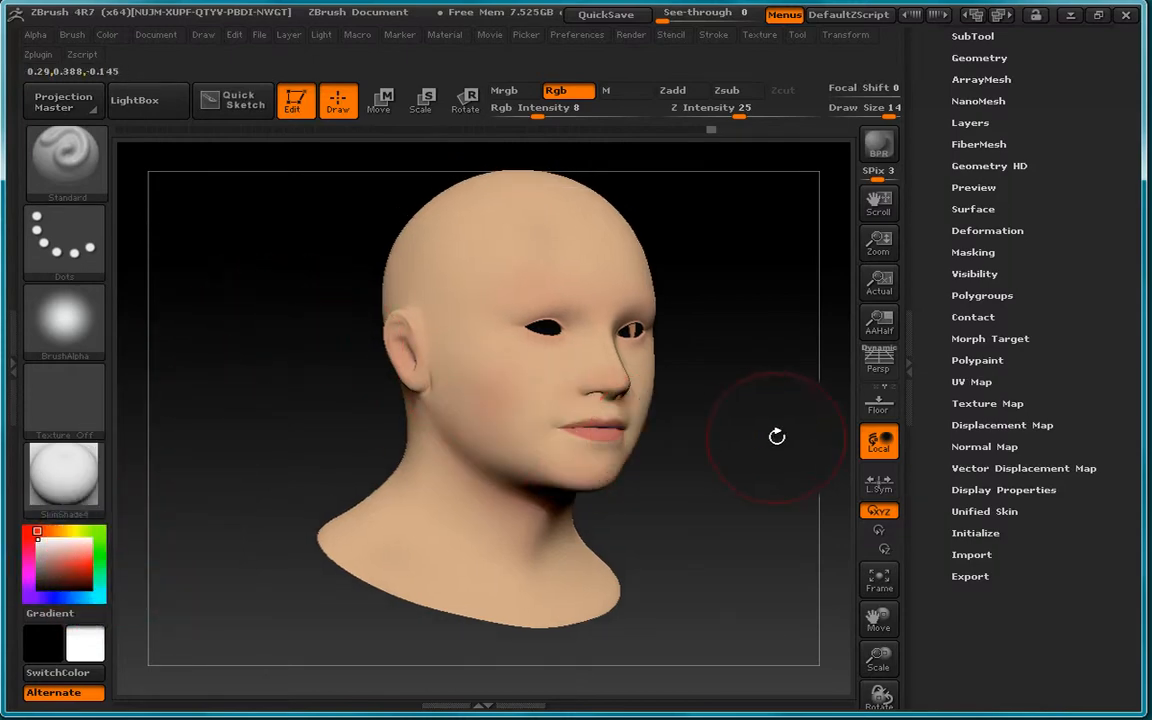
pyautogui.moveTo(777, 432); pyautogui.dragTo(754, 437)
# Lower the head mesh to its lowest subdivision level in the Geometry settings.
pyautogui.moveTo(923, 261); pyautogui.dragTo(919, 343)
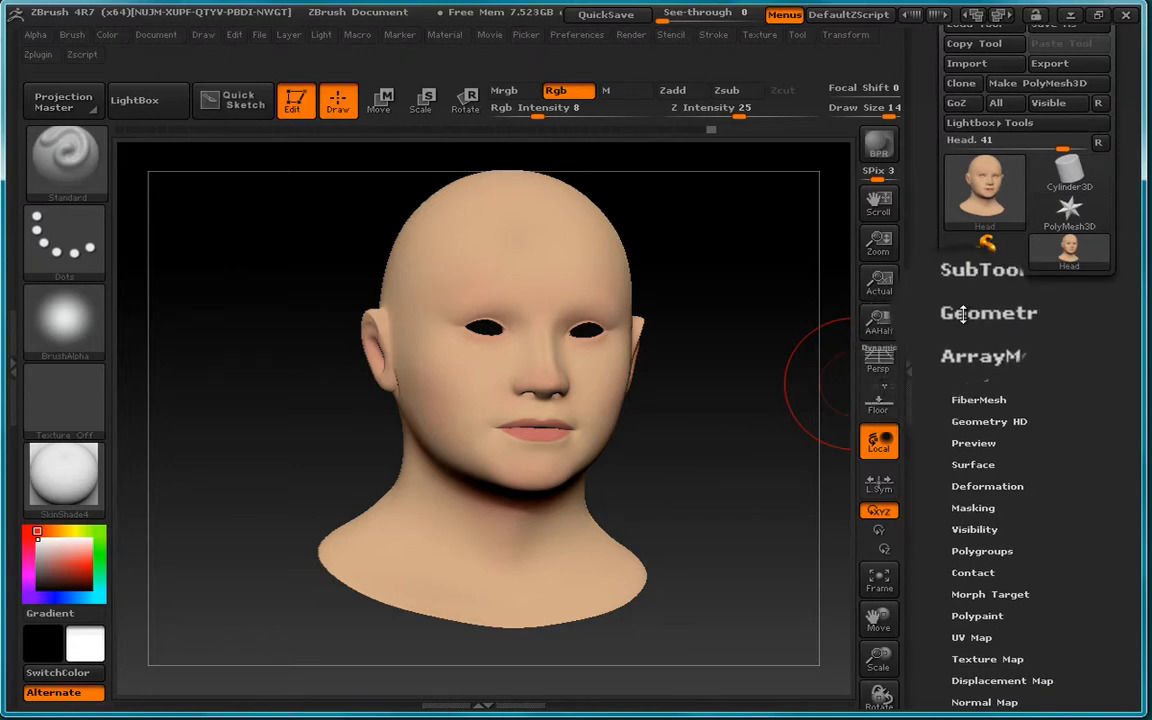
pyautogui.click(962, 314)
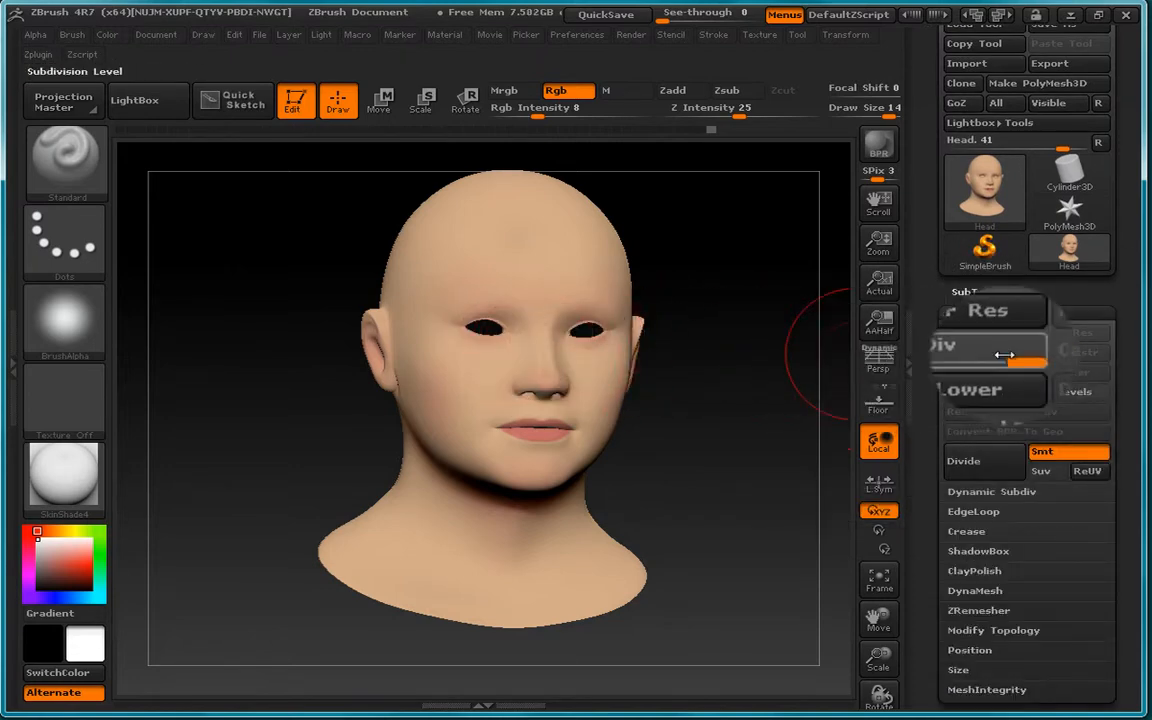
pyautogui.moveTo(1013, 358); pyautogui.dragTo(920, 372)
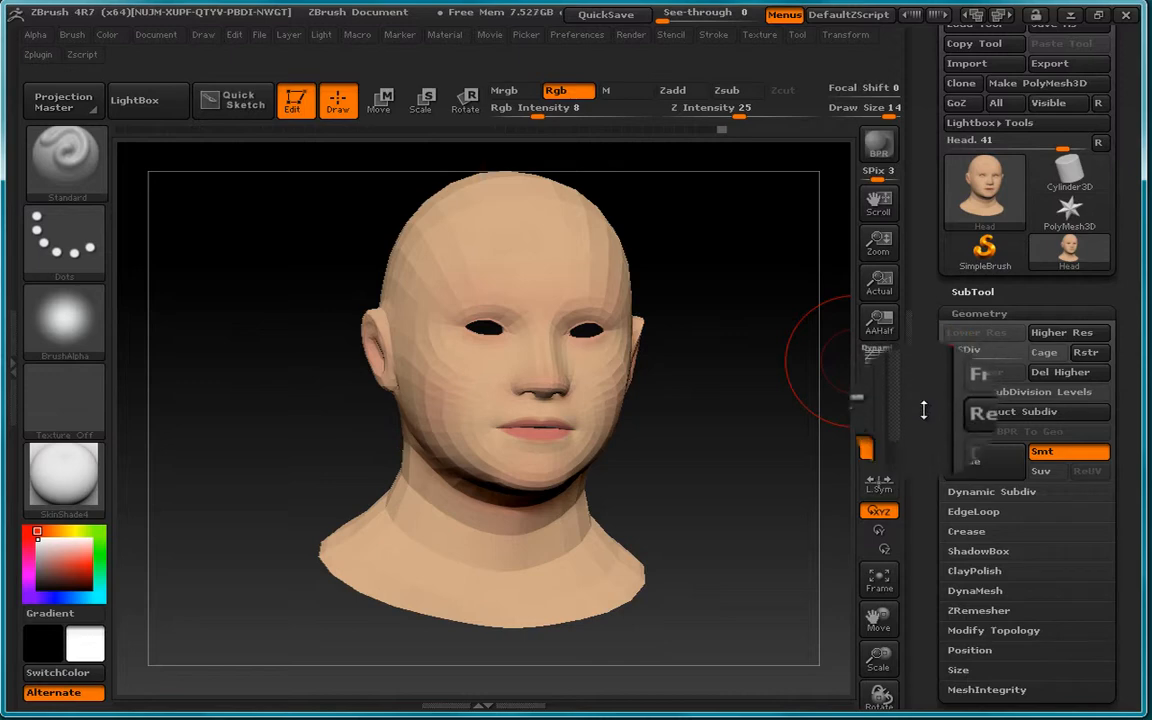
# Examine the head's UV Map settings, including the map size, border and UV creation options.
pyautogui.moveTo(920, 446); pyautogui.dragTo(918, 261)
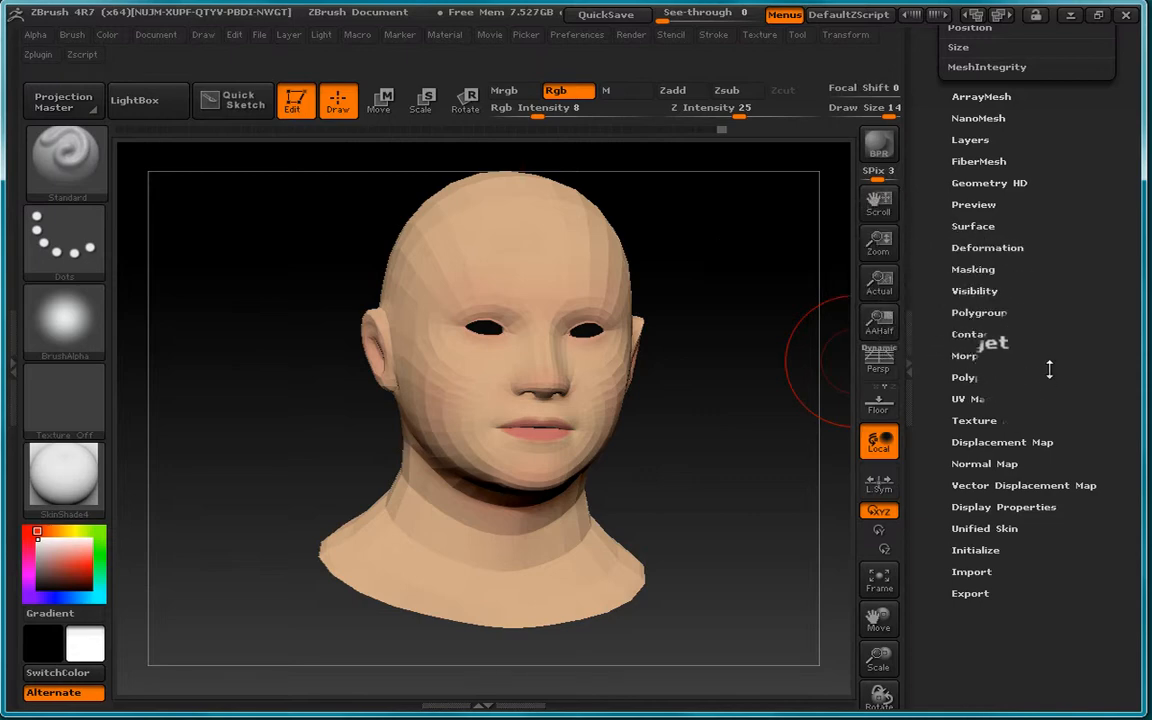
pyautogui.click(967, 399)
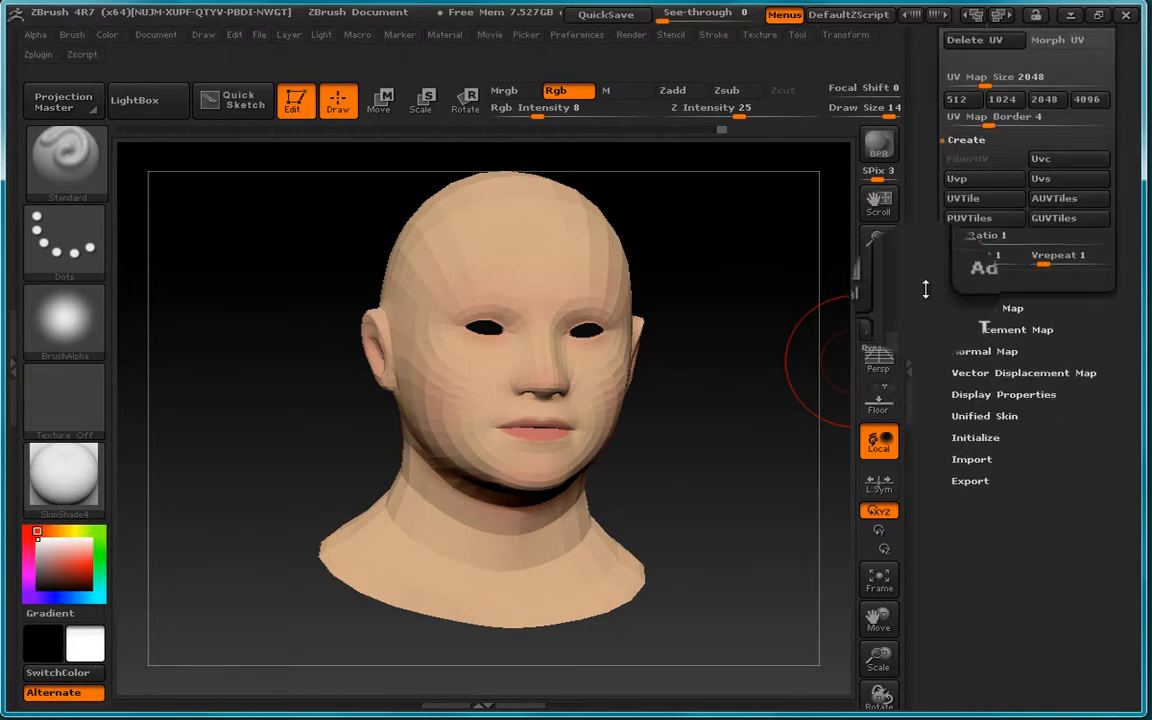
pyautogui.moveTo(930, 351); pyautogui.dragTo(923, 391)
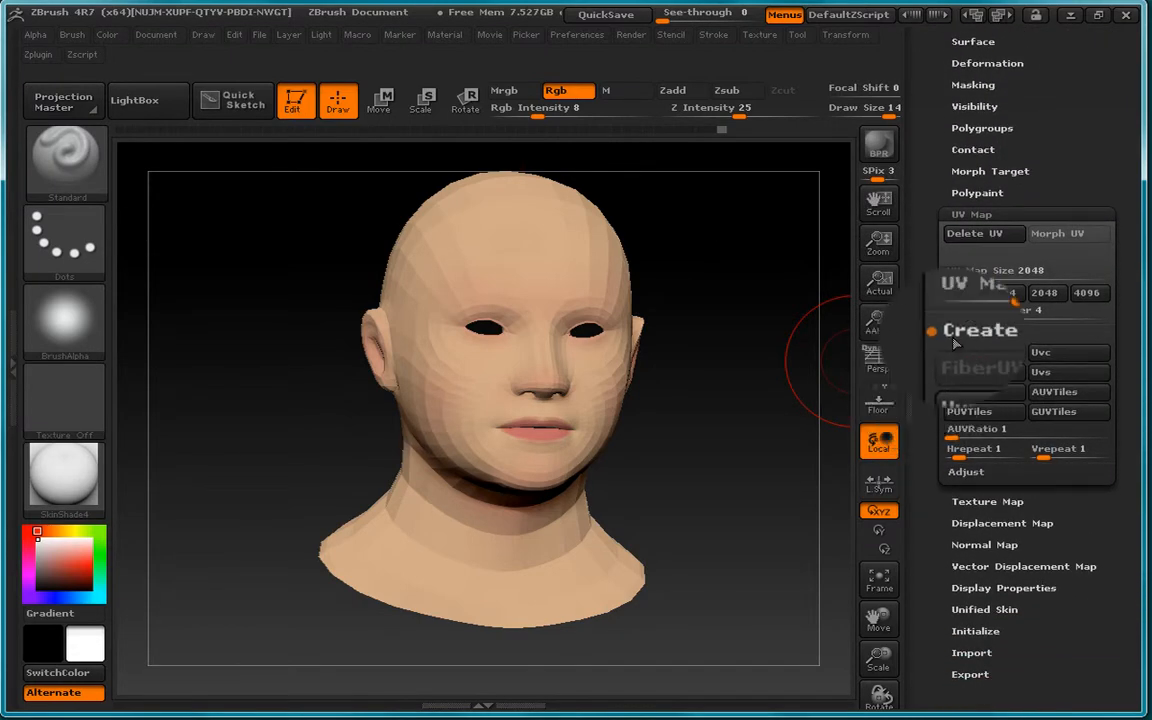
pyautogui.click(950, 340)
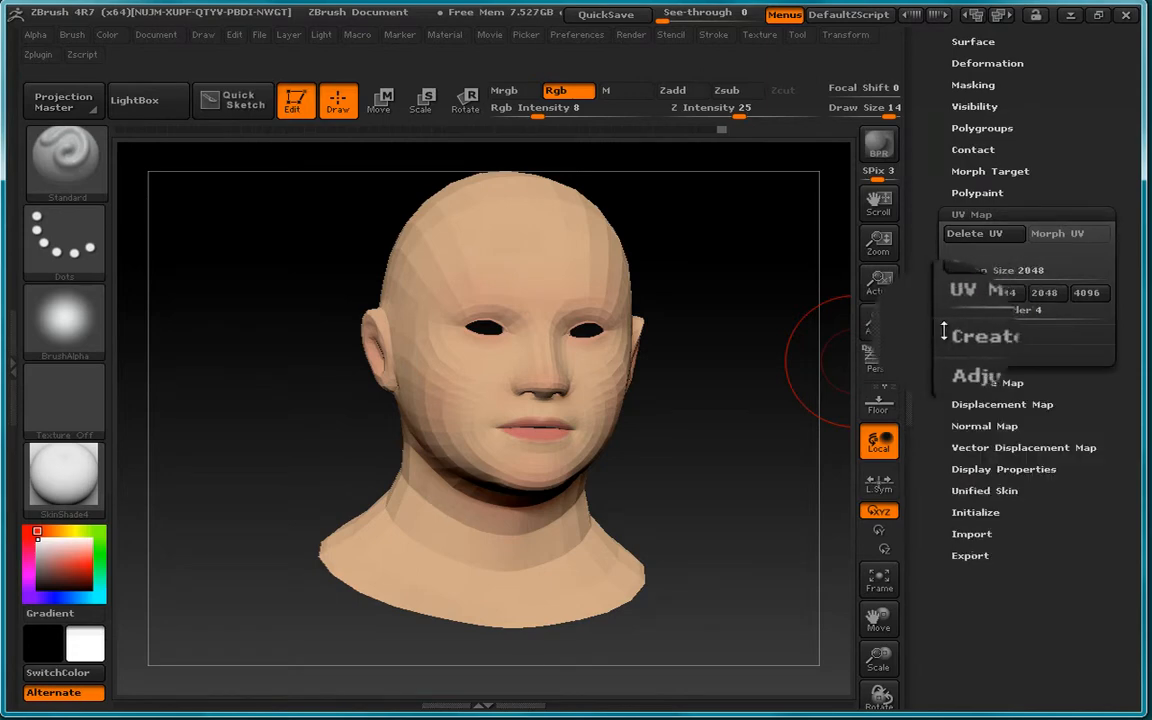
pyautogui.click(965, 336)
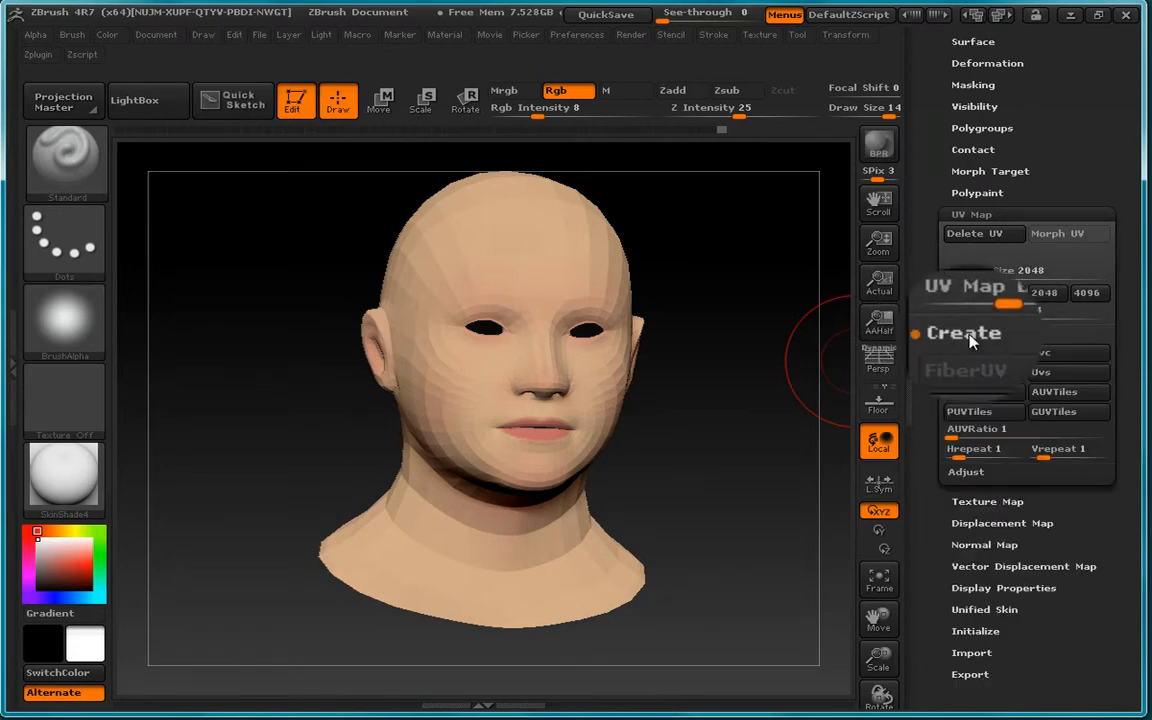
pyautogui.moveTo(928, 363); pyautogui.dragTo(922, 319)
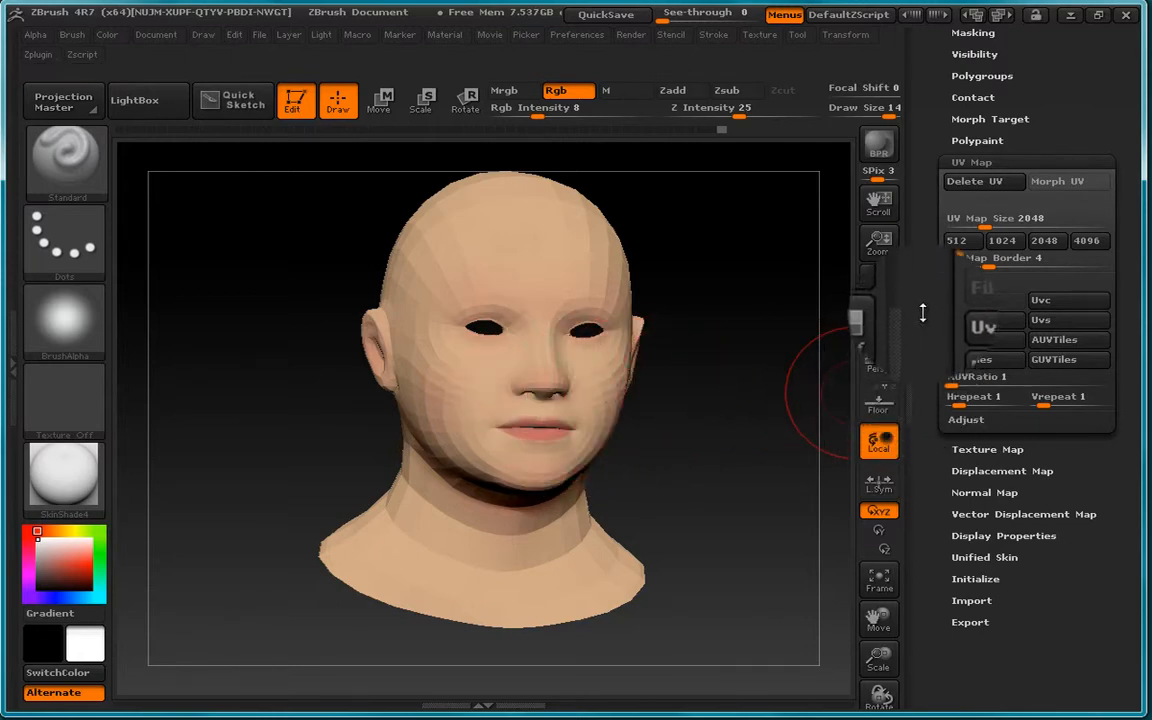
# Create a new texture map for the head from its polypaint.
pyautogui.click(972, 163)
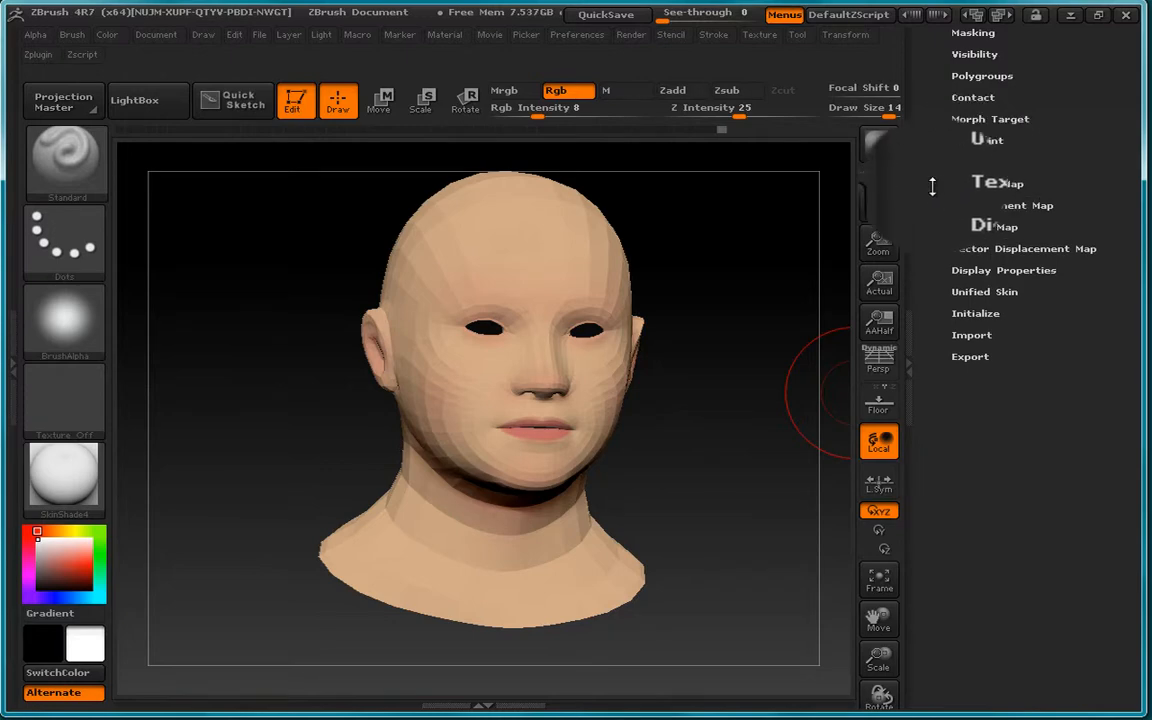
pyautogui.moveTo(932, 202); pyautogui.dragTo(931, 267)
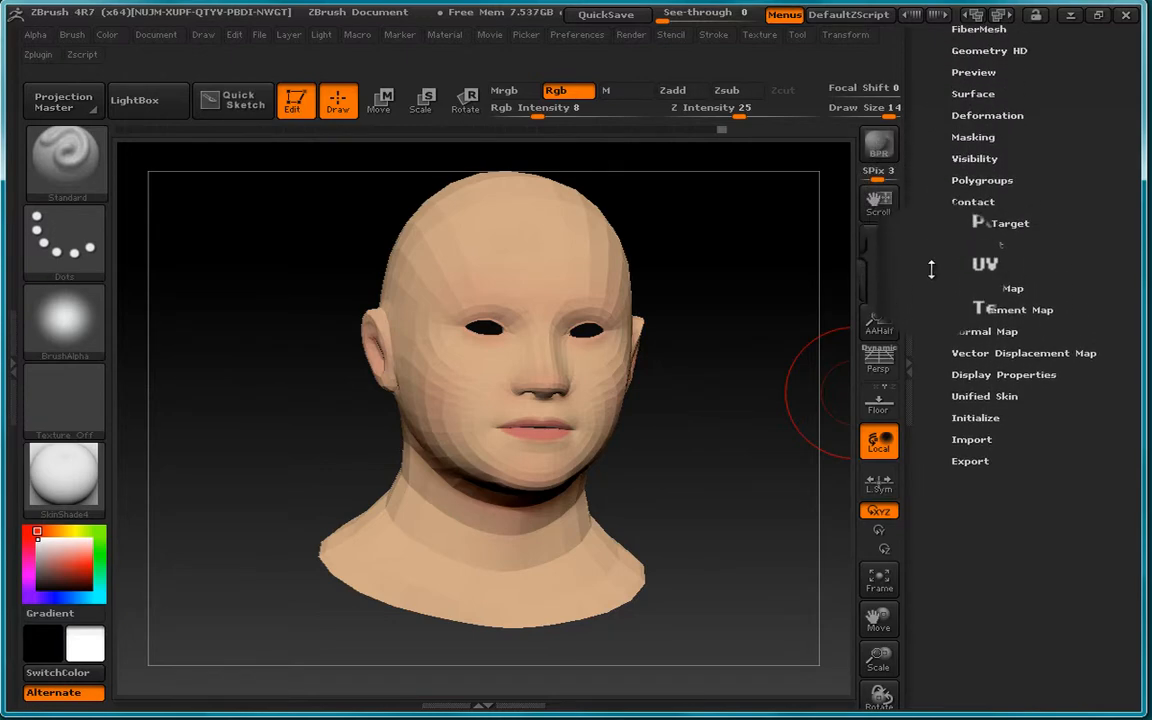
pyautogui.click(975, 287)
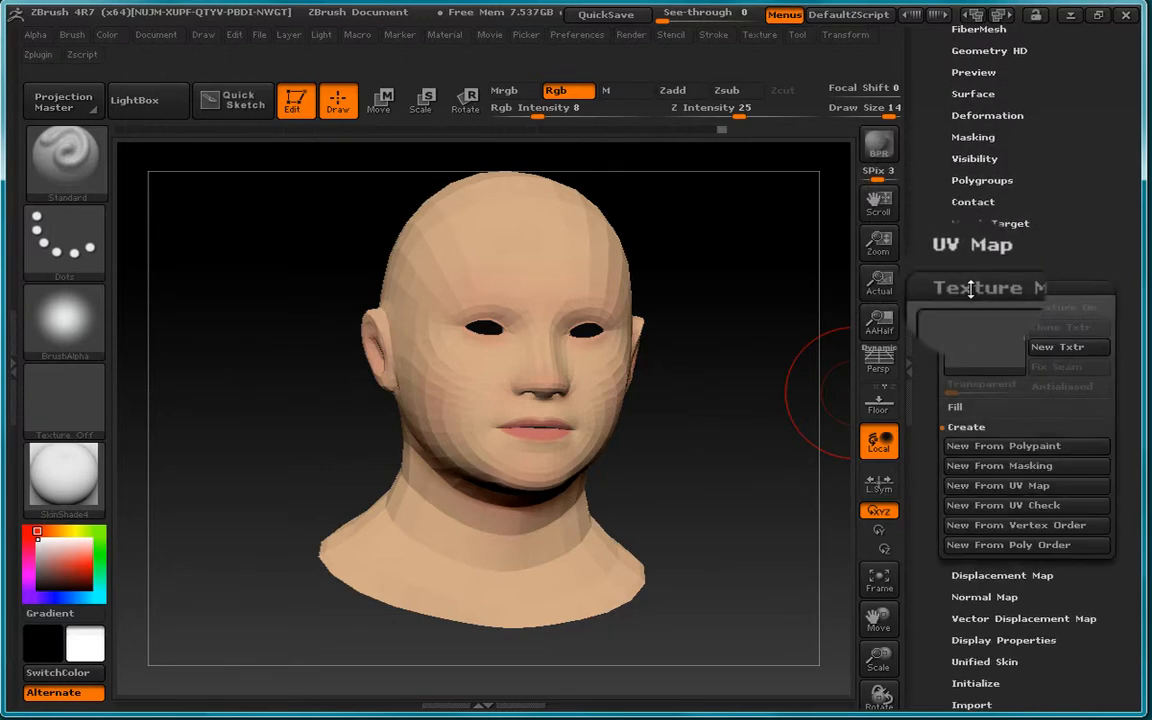
pyautogui.moveTo(926, 373); pyautogui.dragTo(928, 323)
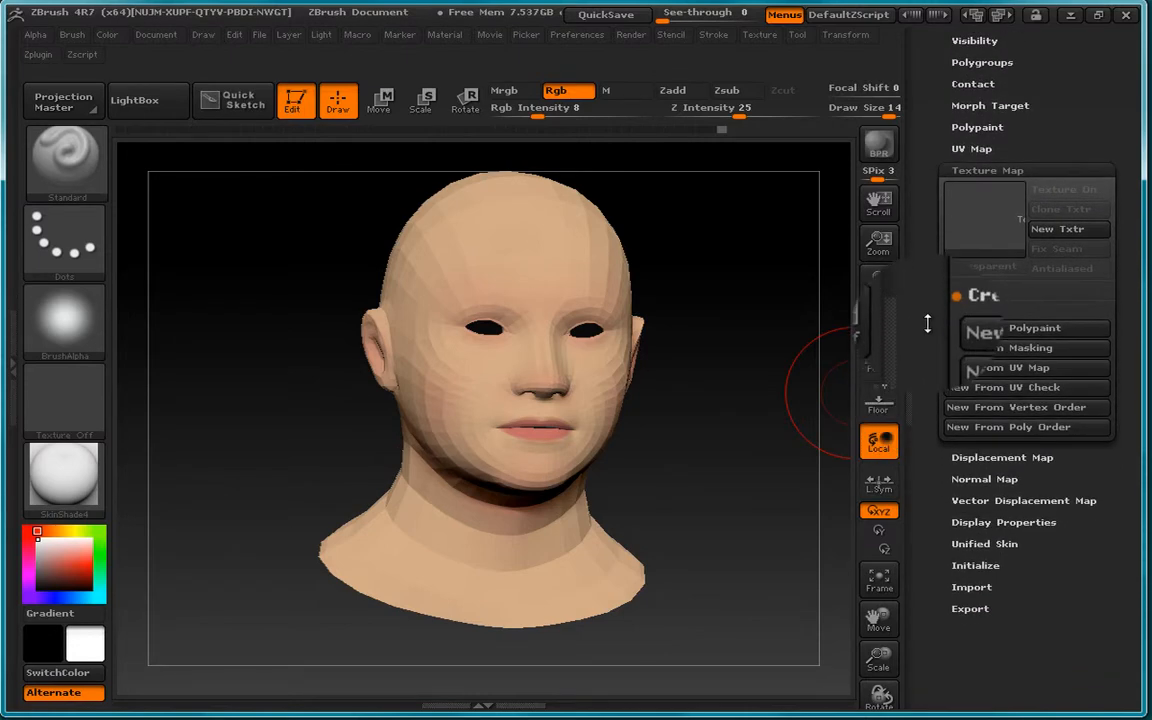
pyautogui.click(998, 335)
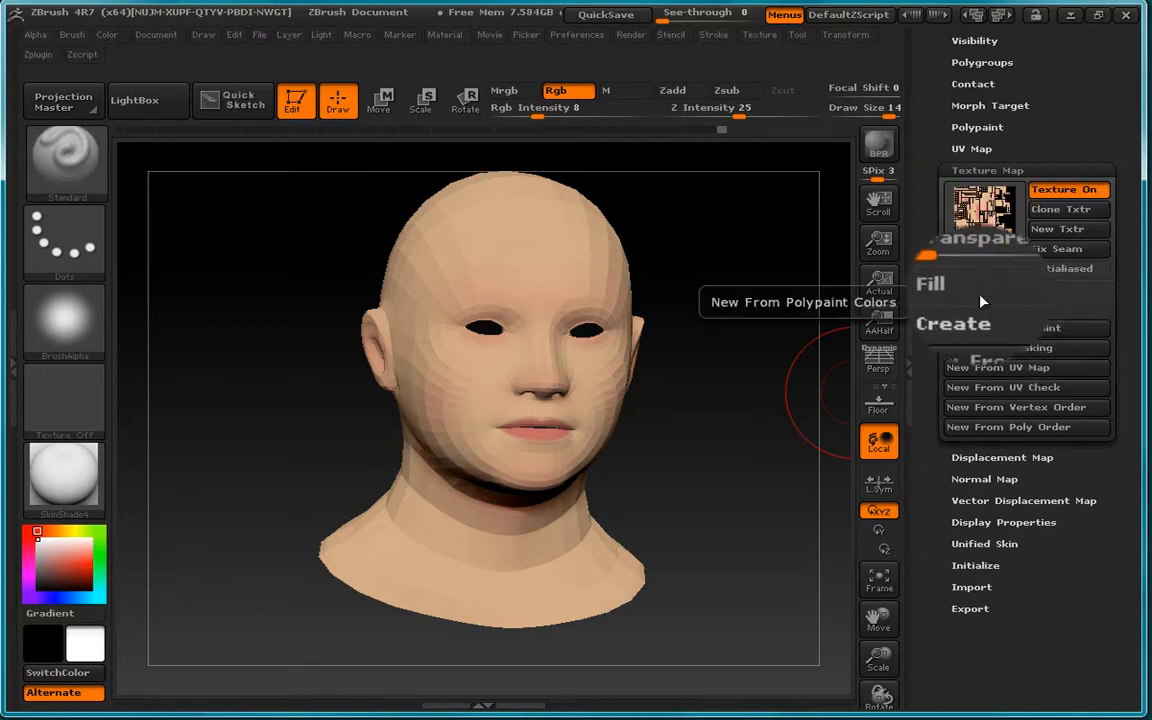
pyautogui.moveTo(981, 220)
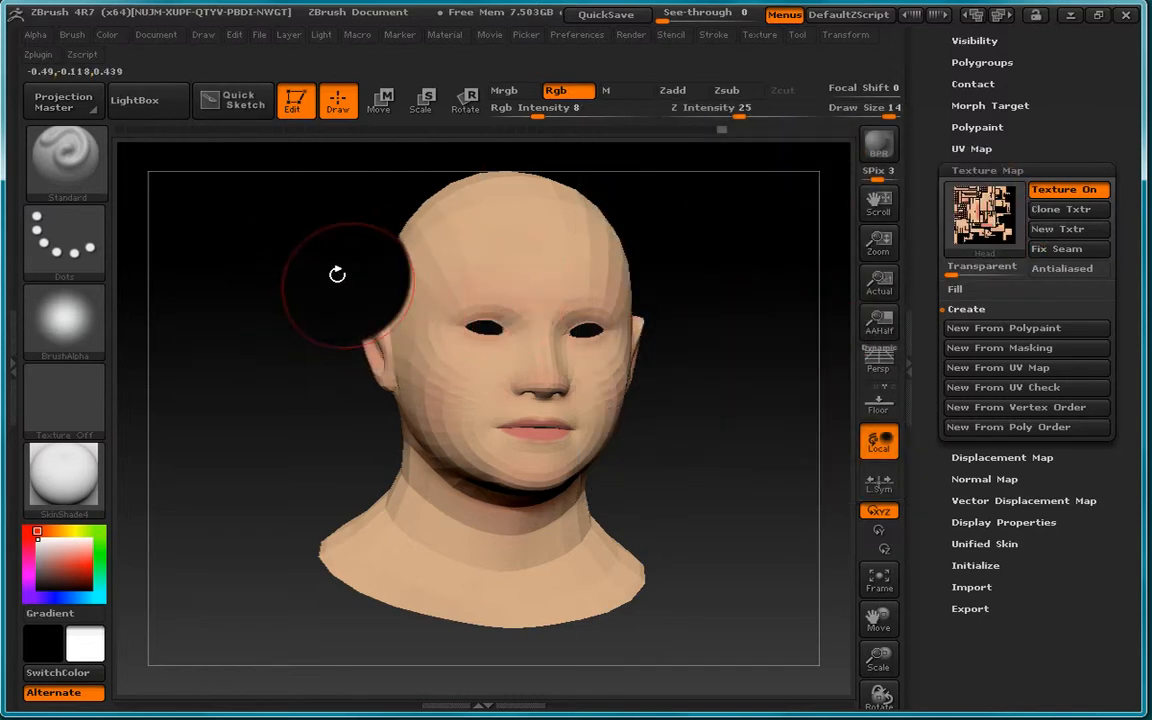
pyautogui.moveTo(342, 329); pyautogui.dragTo(787, 319)
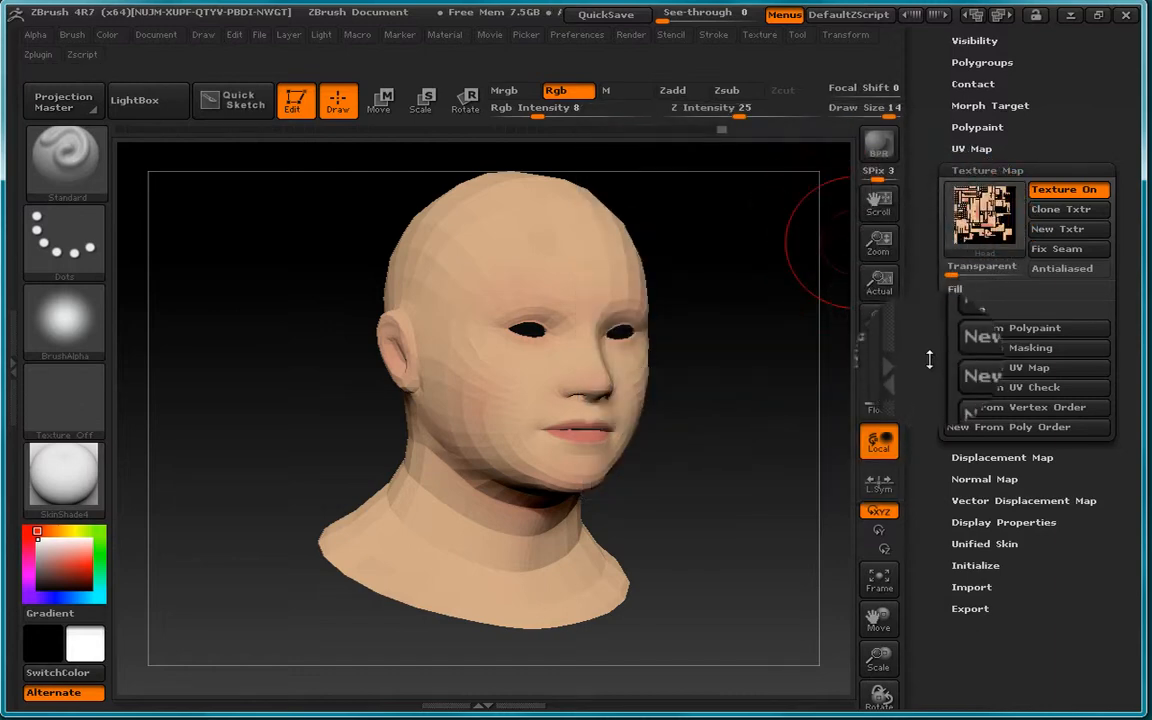
# Recheck the UV map size and border settings used for the head's texture.
pyautogui.moveTo(928, 361); pyautogui.dragTo(910, 408)
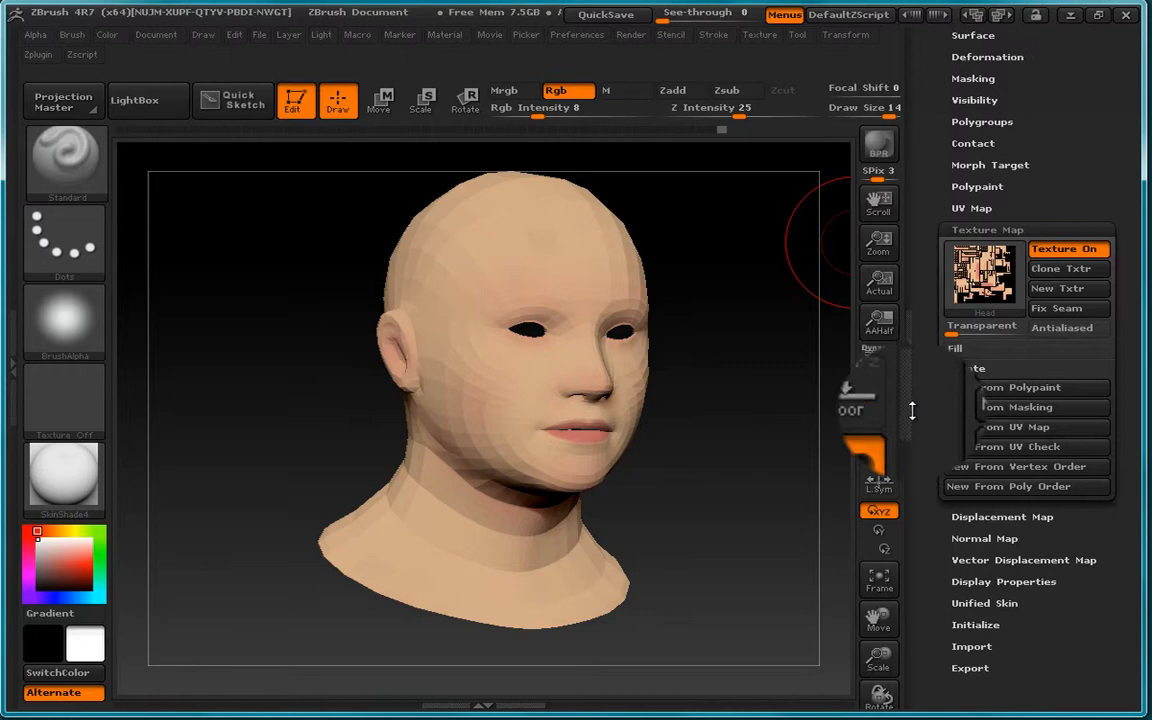
pyautogui.click(975, 208)
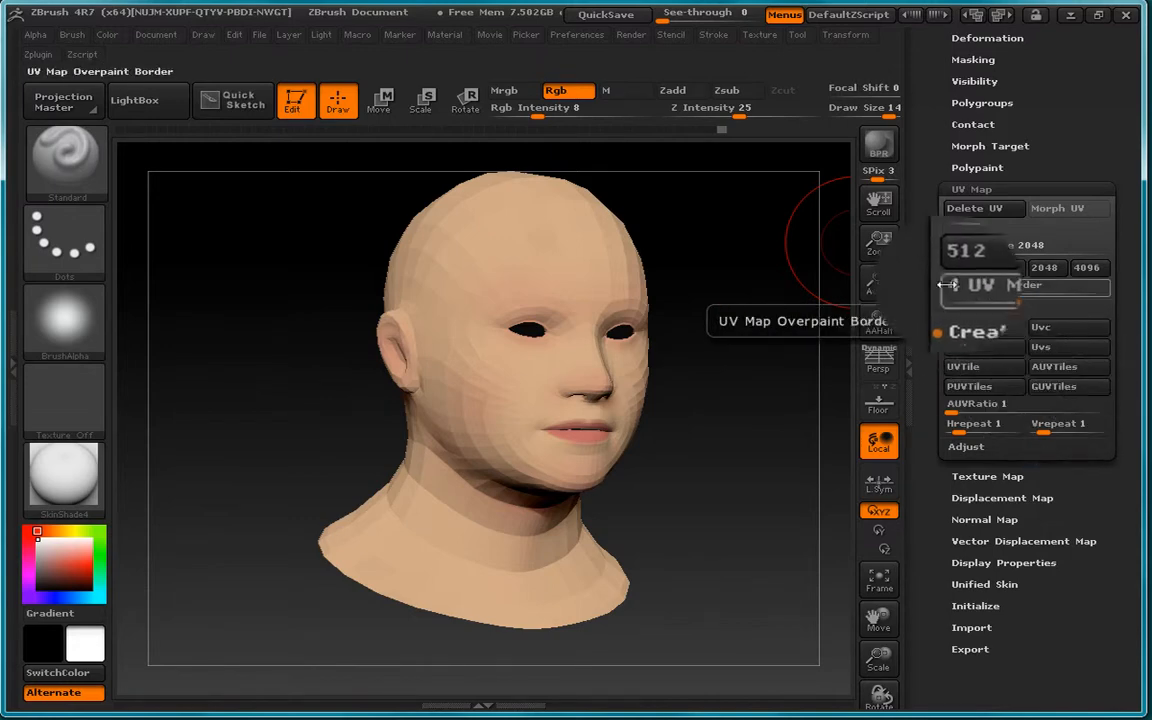
pyautogui.click(971, 189)
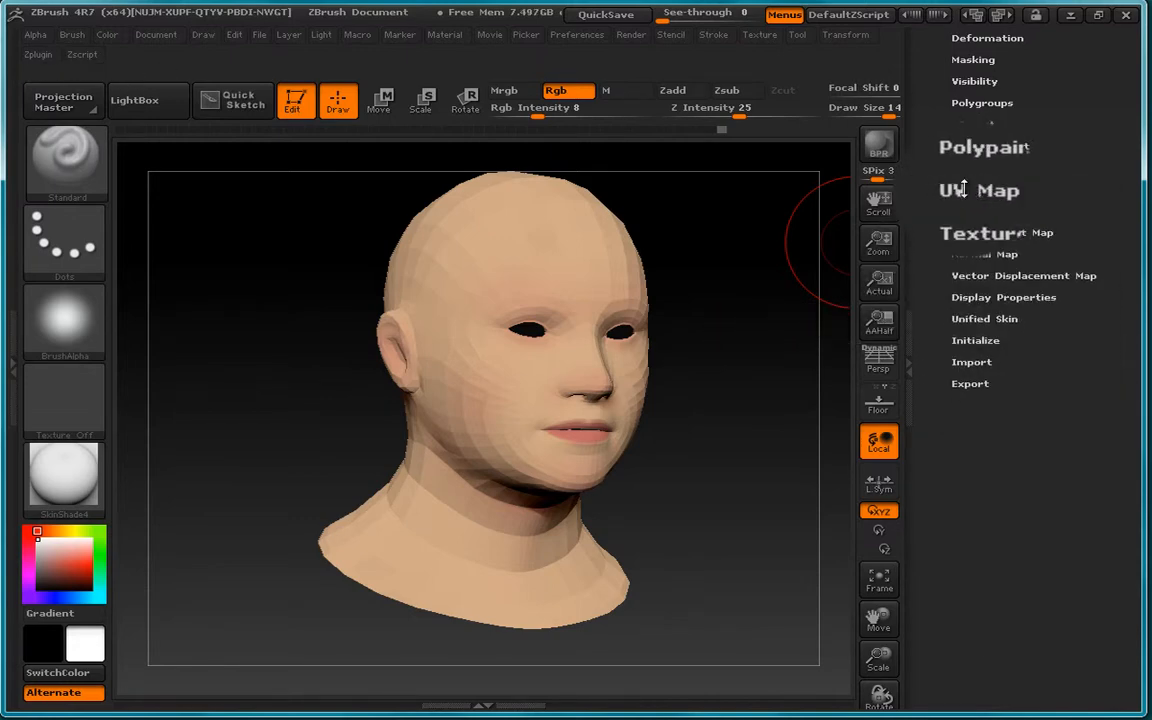
# Raise the head mesh back to subdivision level 4.
pyautogui.moveTo(761, 380); pyautogui.dragTo(745, 409)
pyautogui.moveTo(938, 222); pyautogui.dragTo(918, 445)
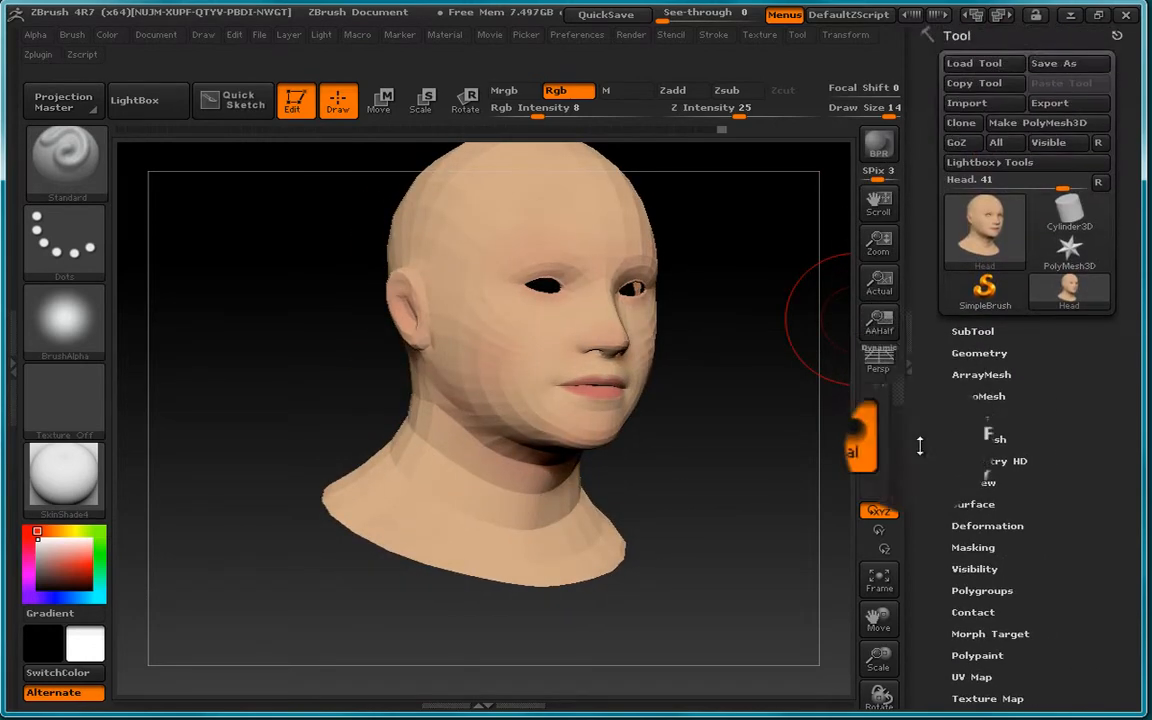
pyautogui.click(975, 353)
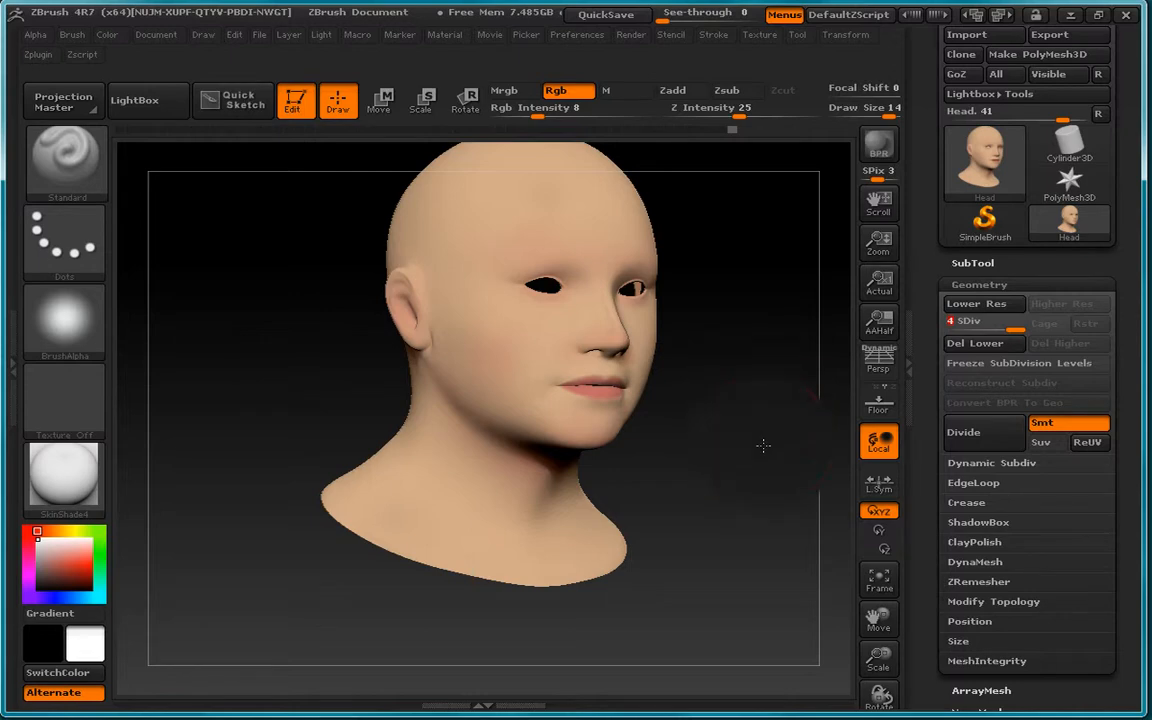
pyautogui.moveTo(763, 445); pyautogui.dragTo(740, 443)
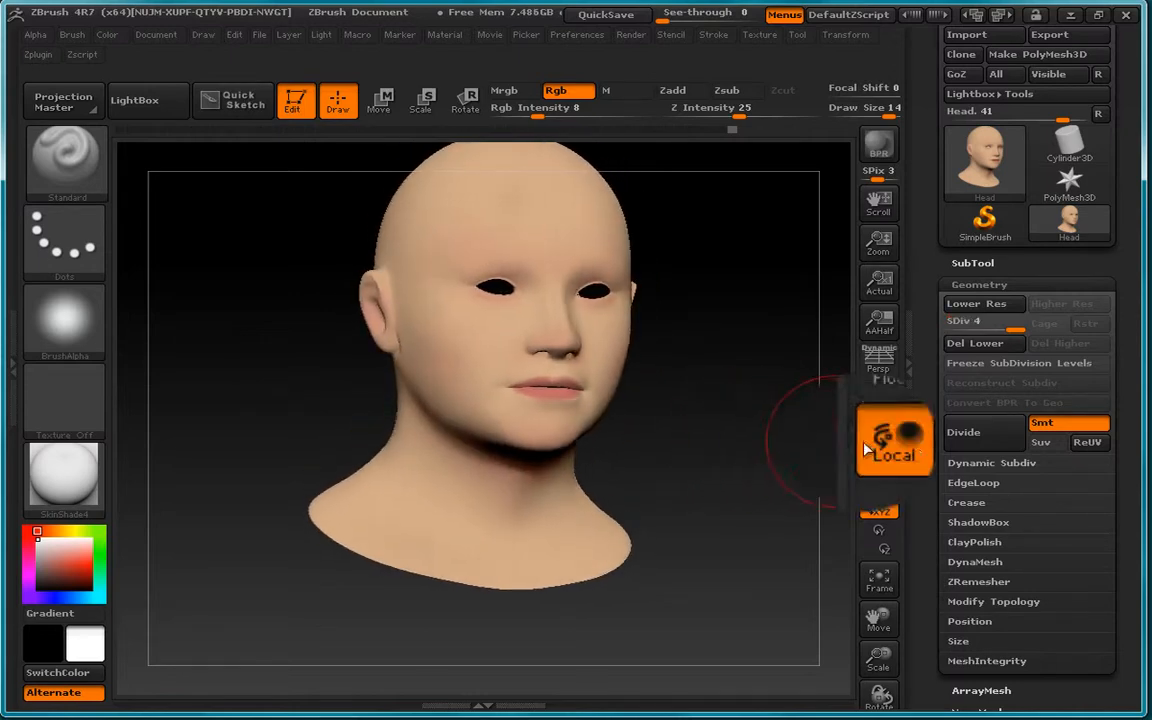
# Remove the texture map from the head by choosing Texture Off.
pyautogui.moveTo(926, 463); pyautogui.dragTo(910, 270)
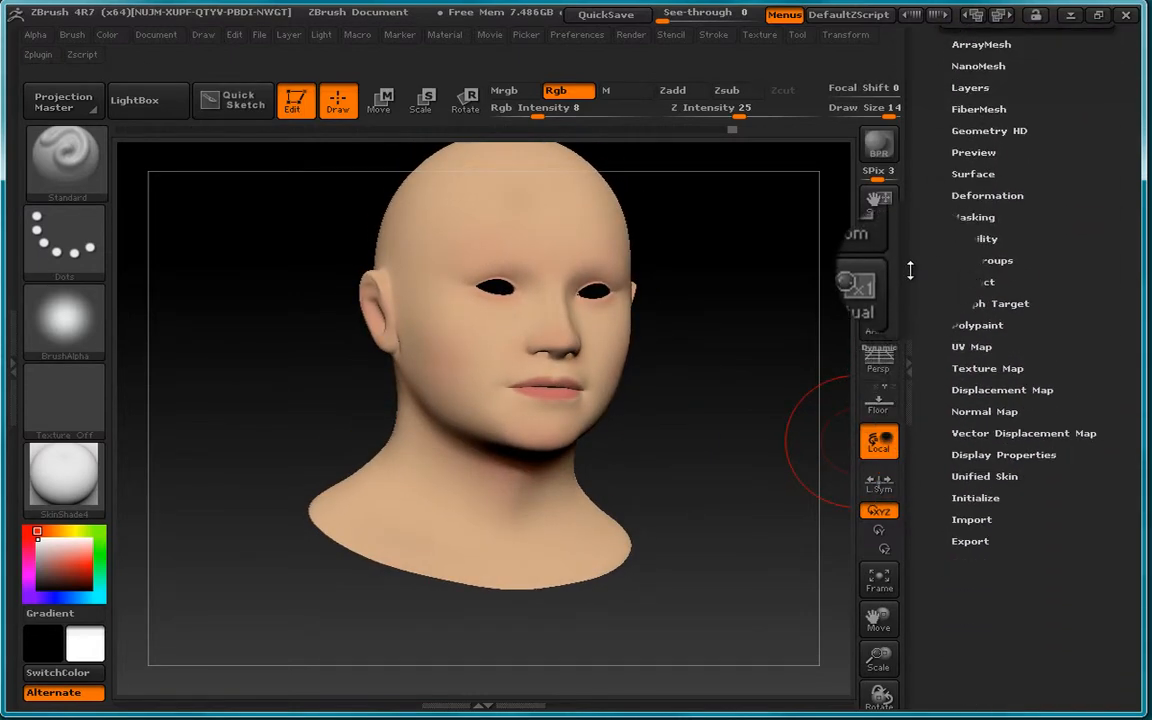
pyautogui.click(975, 368)
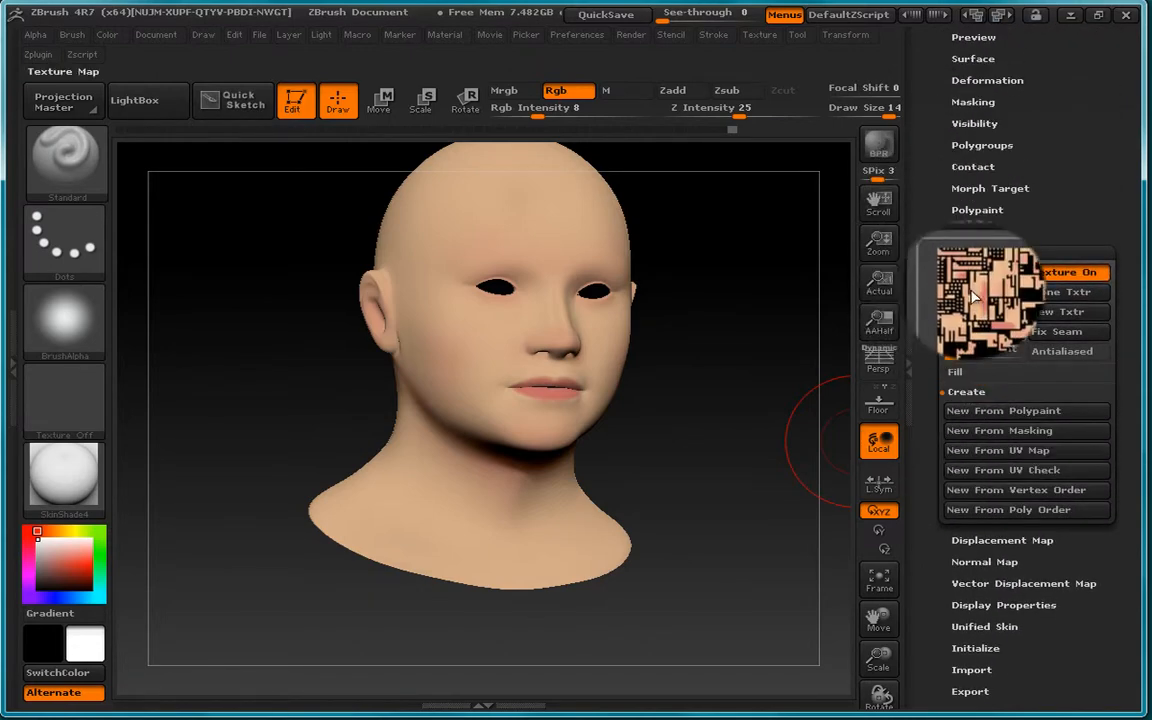
pyautogui.click(975, 297)
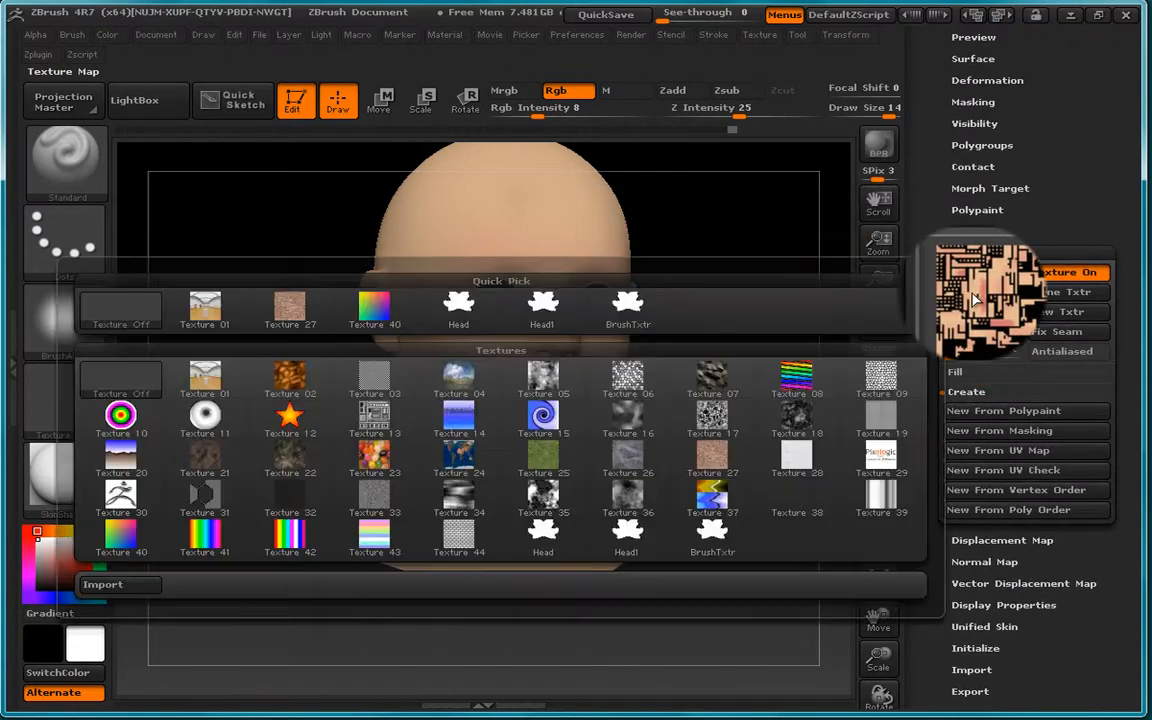
pyautogui.click(140, 320)
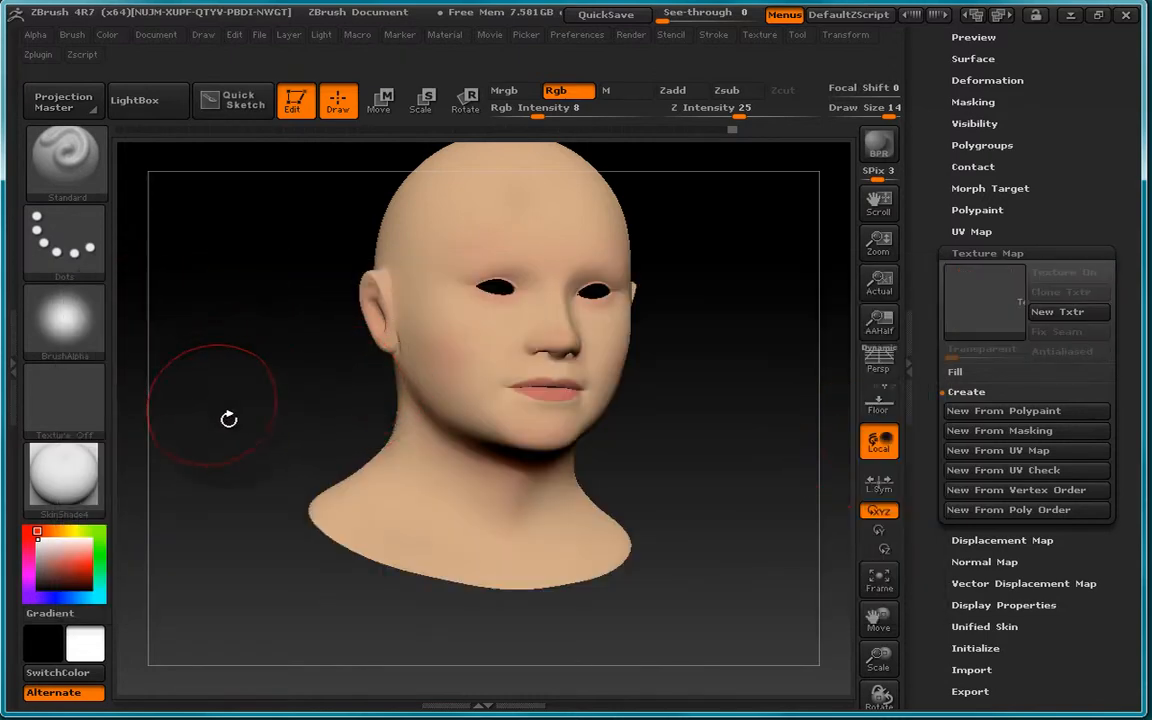
# Fill the whole head with white at an Rgb Intensity of 100, replacing its skin-tone polypaint.
pyautogui.keyDown('alt'); pyautogui.moveTo(707, 435); pyautogui.dragTo(705, 467); pyautogui.keyUp('alt')
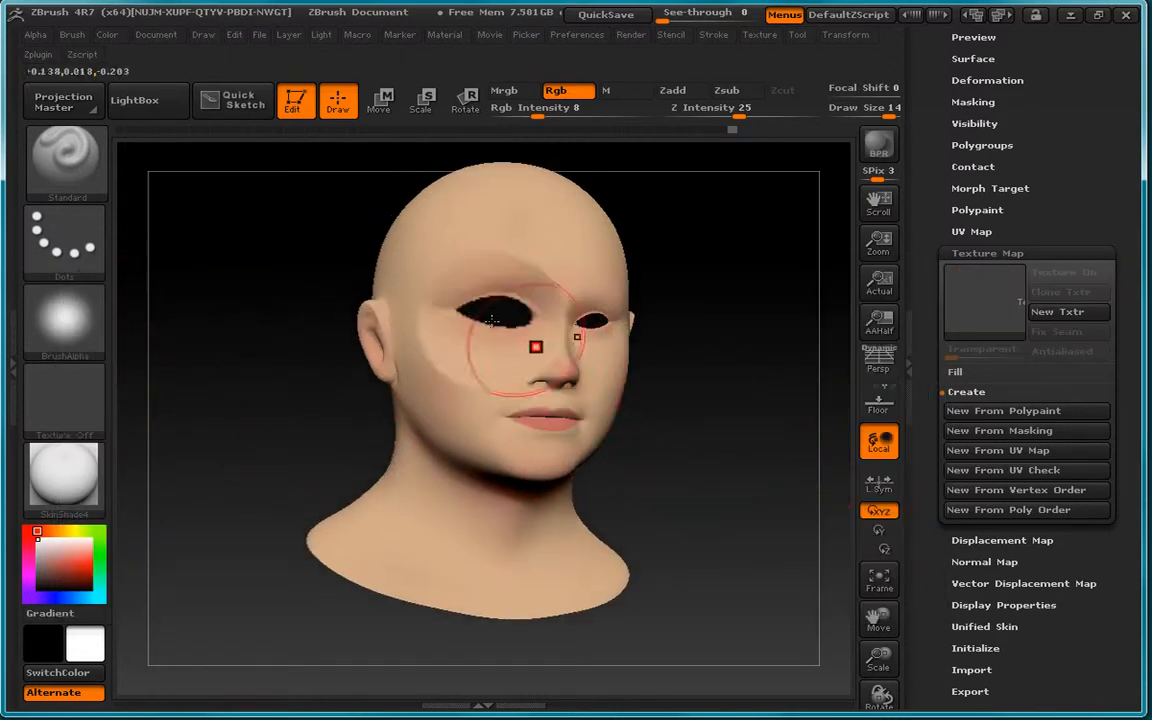
pyautogui.click(105, 34)
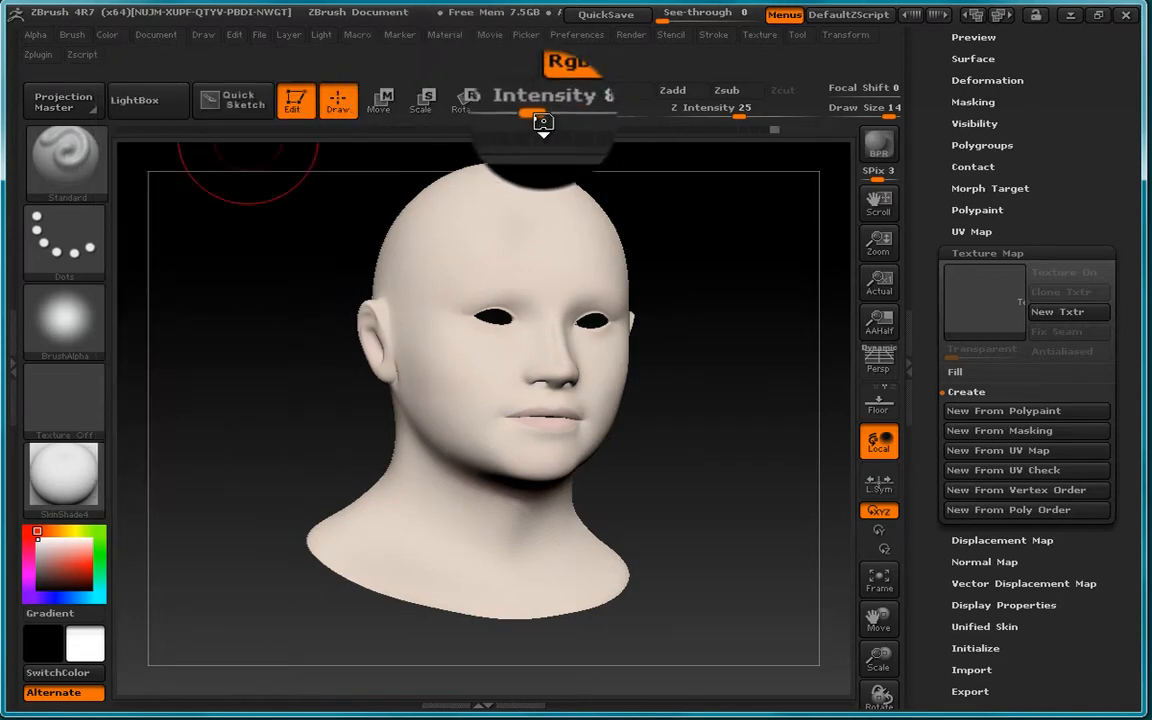
pyautogui.click(107, 34)
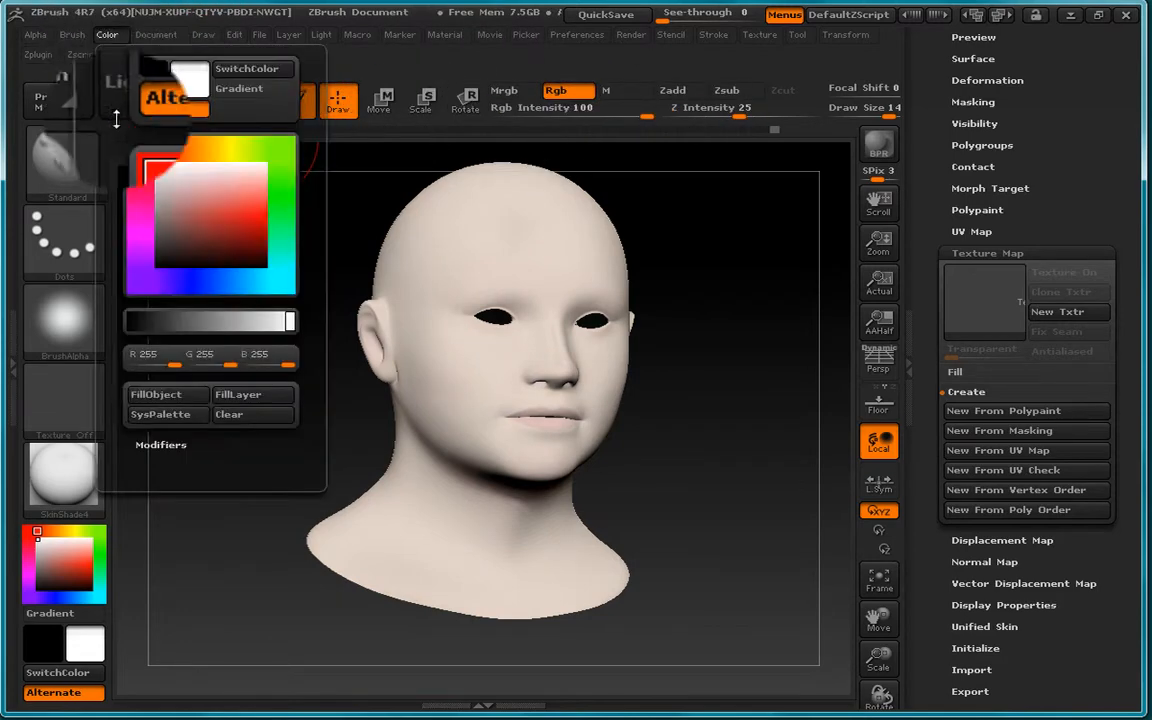
pyautogui.click(160, 392)
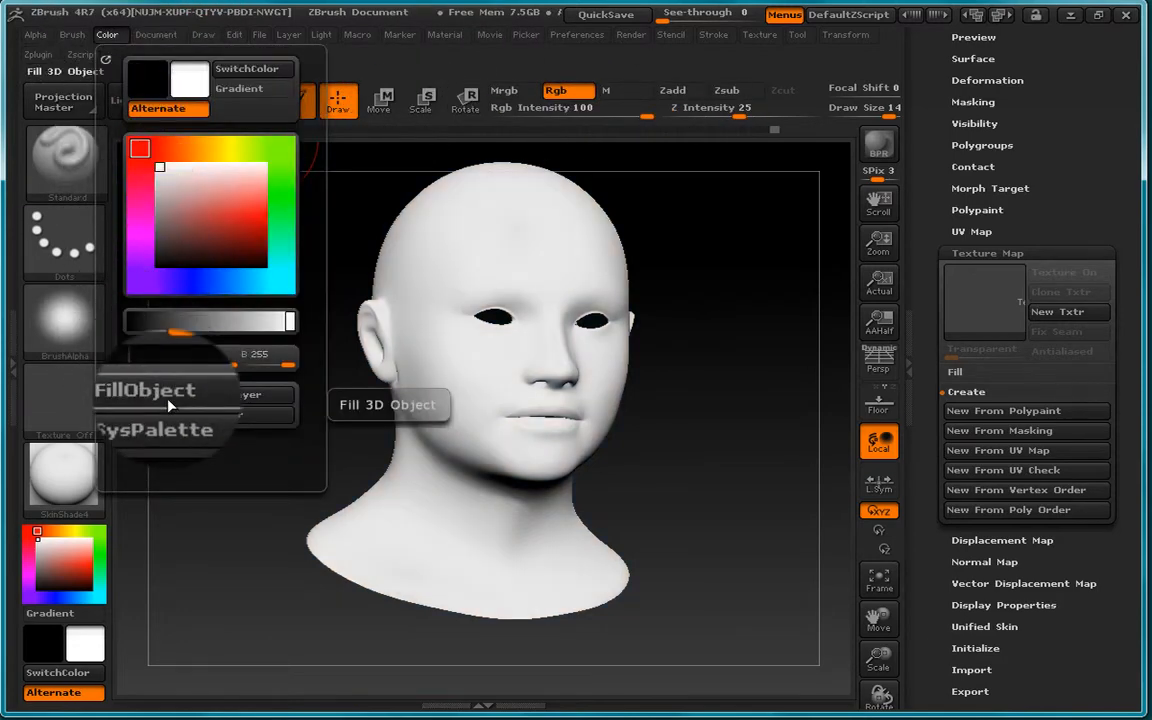
pyautogui.moveTo(350, 205); pyautogui.dragTo(340, 242)
pyautogui.click(74, 401)
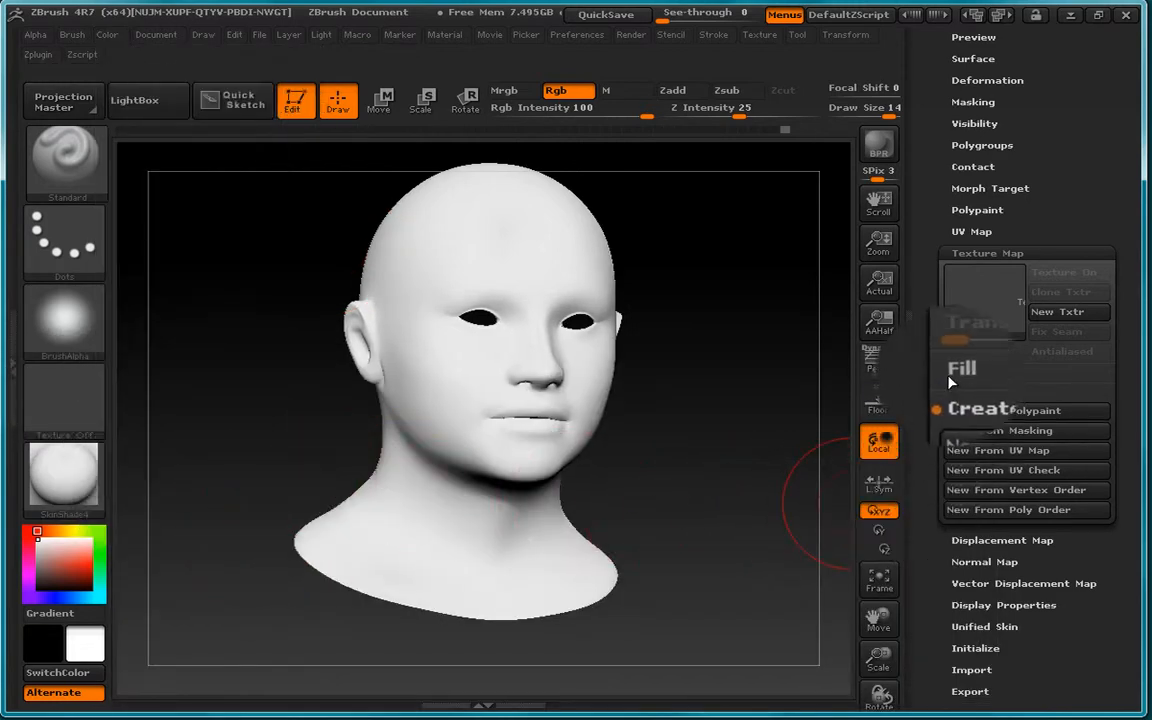
# Undo the white fill back to the textured head and clone the head's texture map.
pyautogui.click(982, 311)
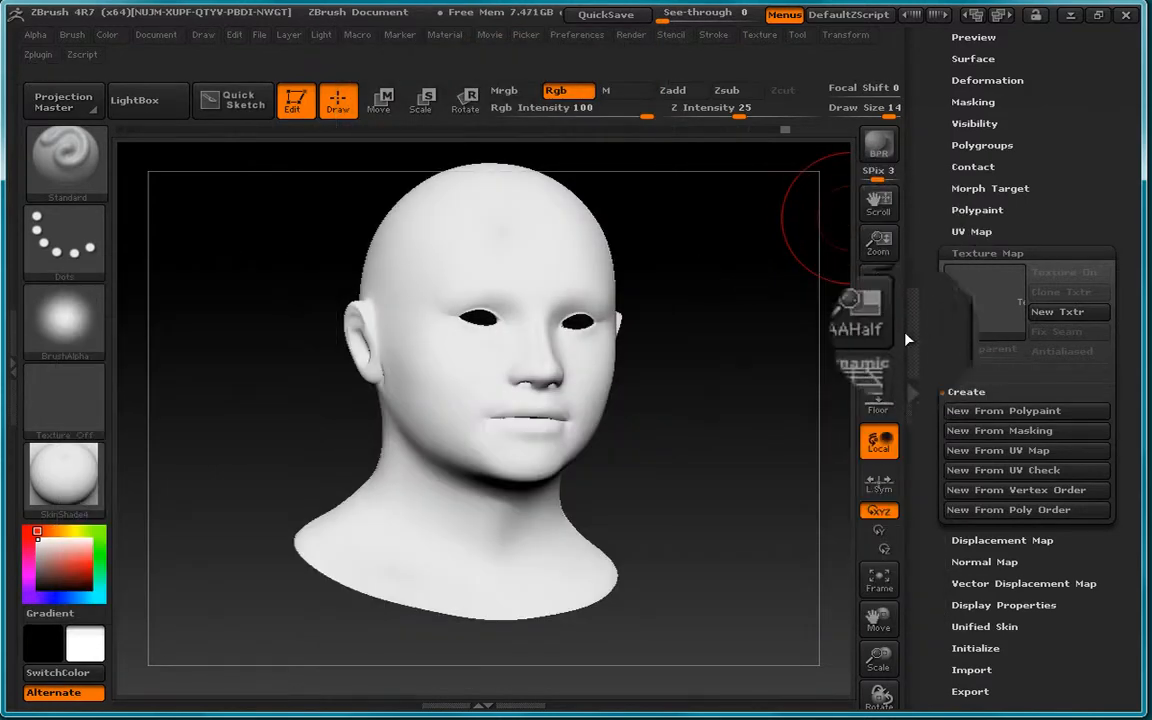
pyautogui.press('ctrl')
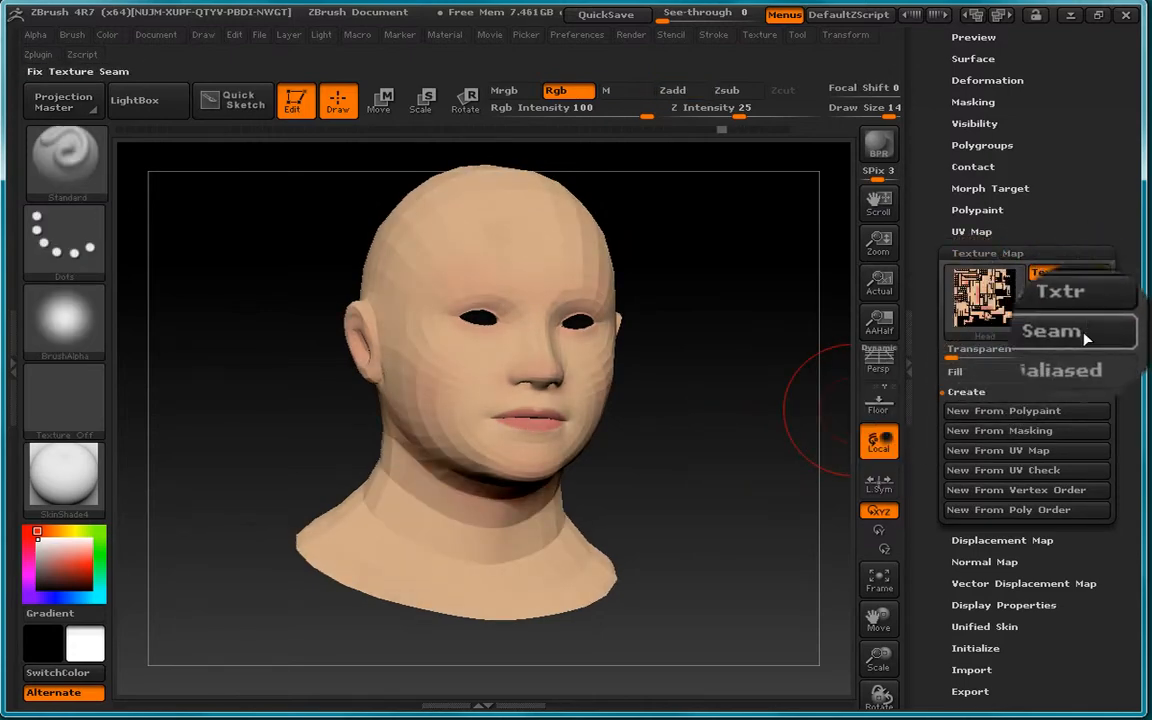
pyautogui.click(1060, 292)
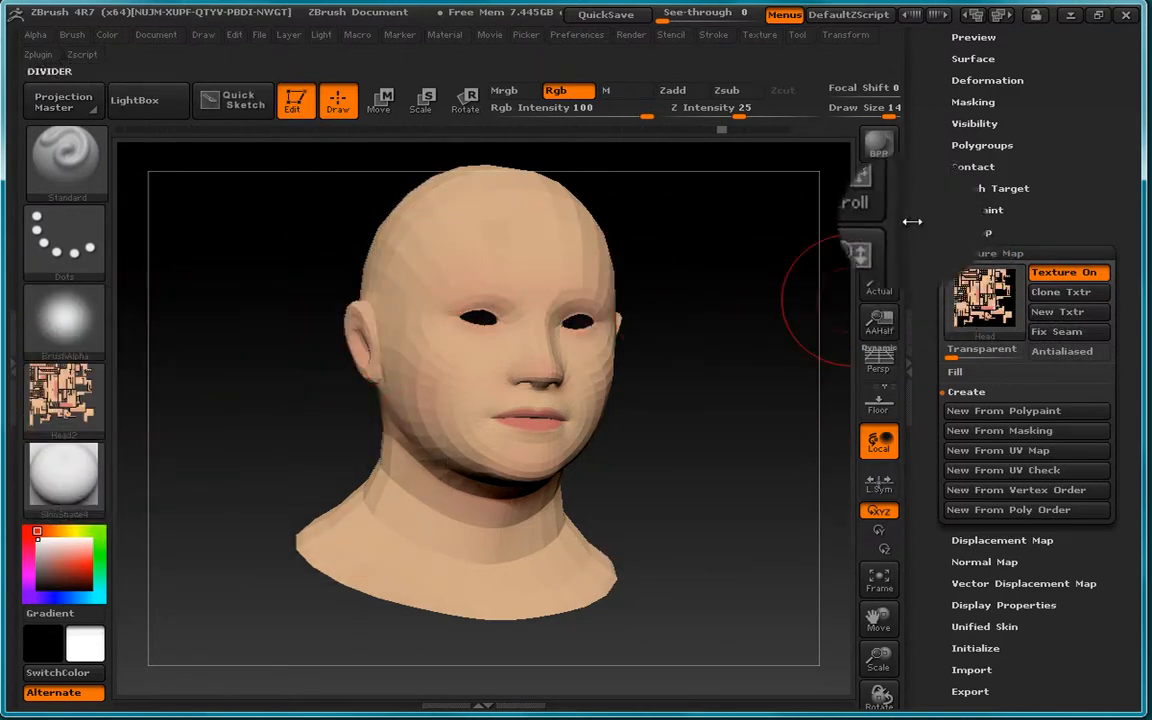
# Raise the head mesh to subdivision level 4.
pyautogui.moveTo(921, 228); pyautogui.dragTo(924, 446)
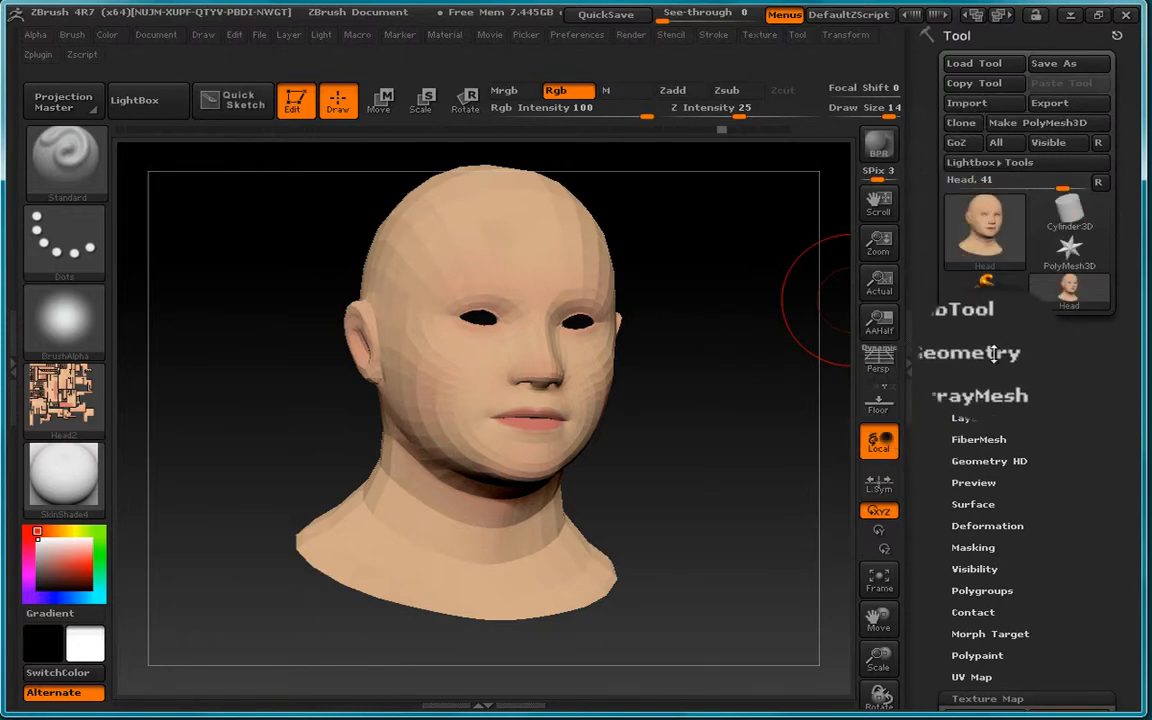
pyautogui.click(994, 354)
pyautogui.moveTo(977, 332); pyautogui.dragTo(1020, 331)
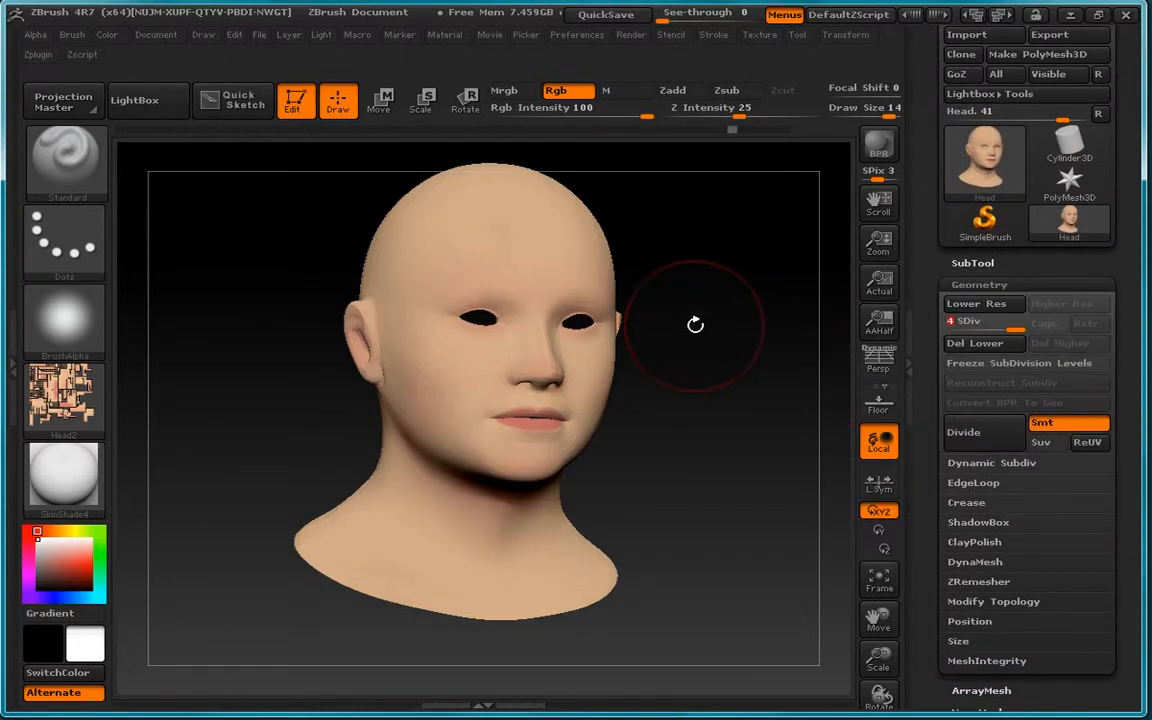
pyautogui.moveTo(695, 325); pyautogui.dragTo(249, 368)
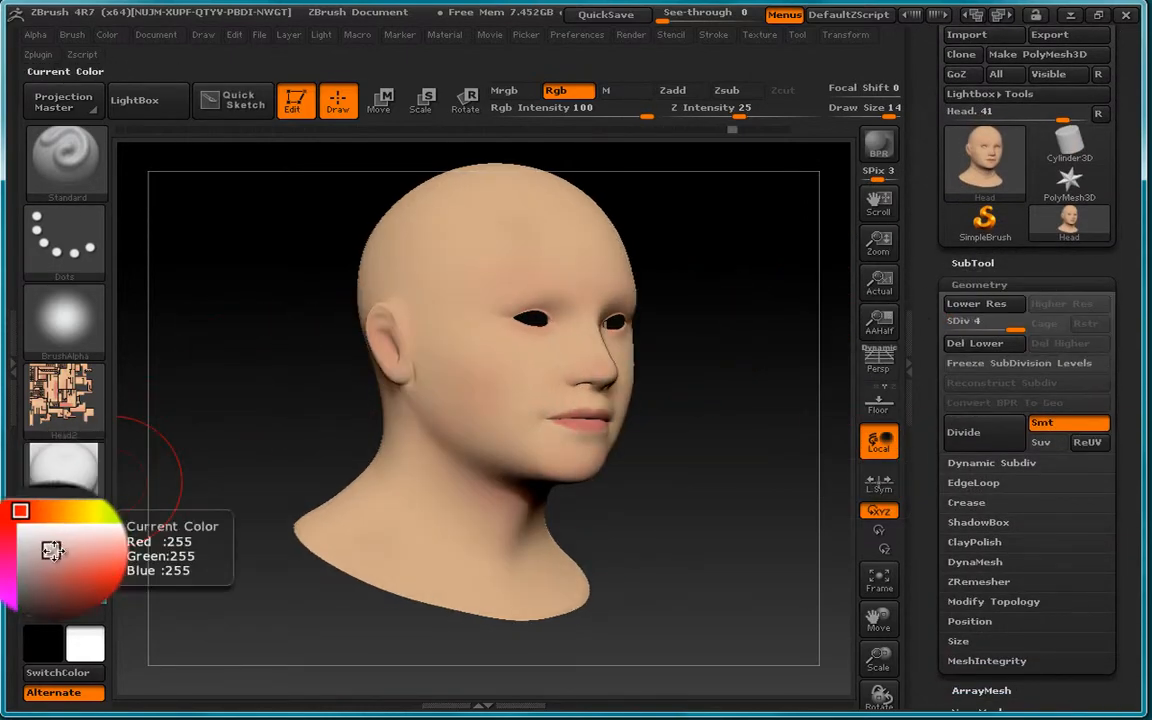
# Try painting dark red on the head while its texture map is on, and undo the attempt.
pyautogui.moveTo(52, 551); pyautogui.dragTo(85, 580)
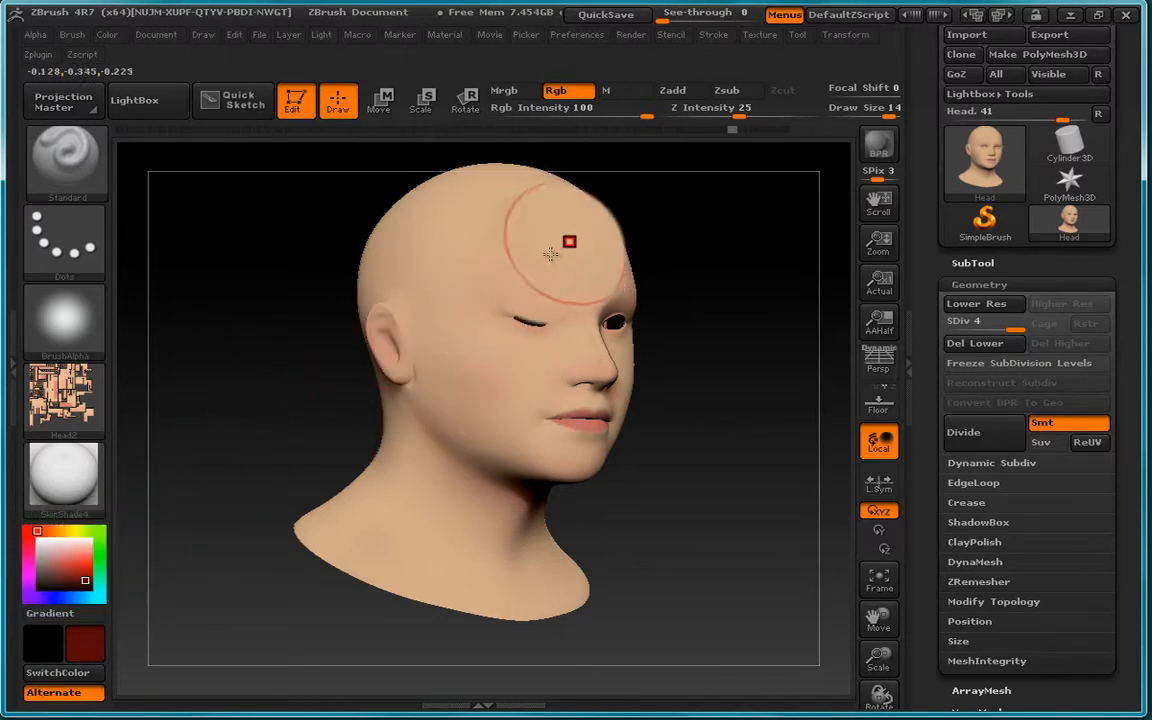
pyautogui.moveTo(286, 385); pyautogui.dragTo(234, 393)
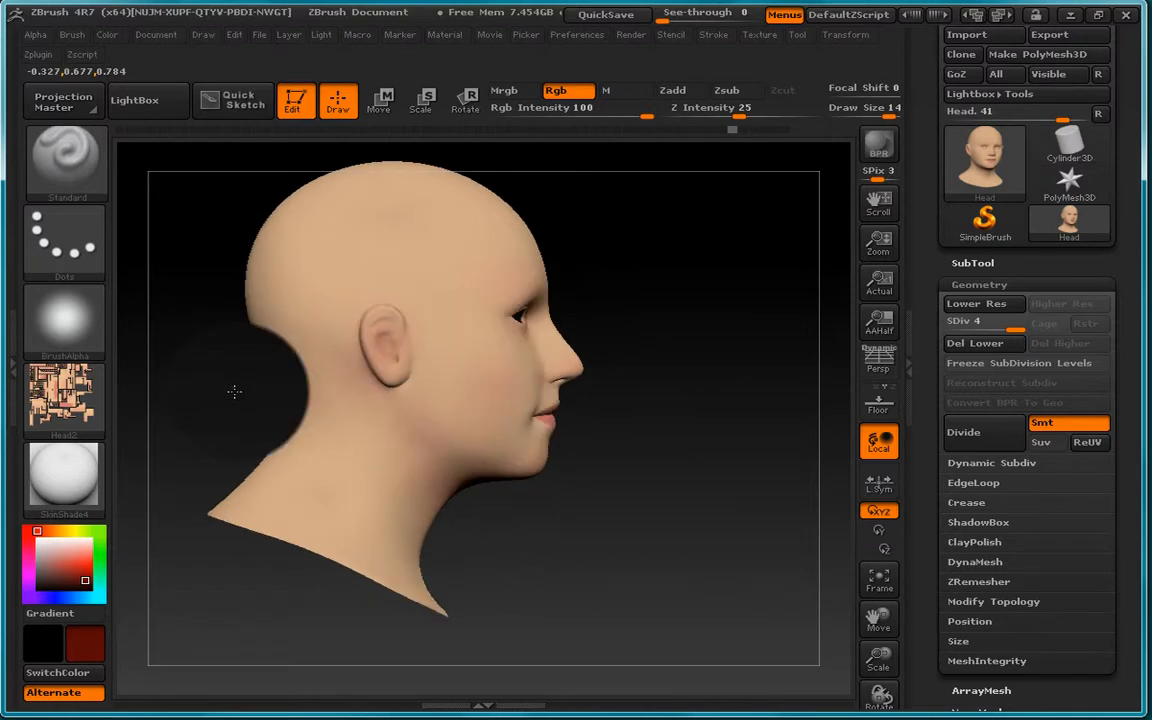
pyautogui.moveTo(674, 329); pyautogui.dragTo(655, 291)
pyautogui.hotkey('ctrl', 'z')
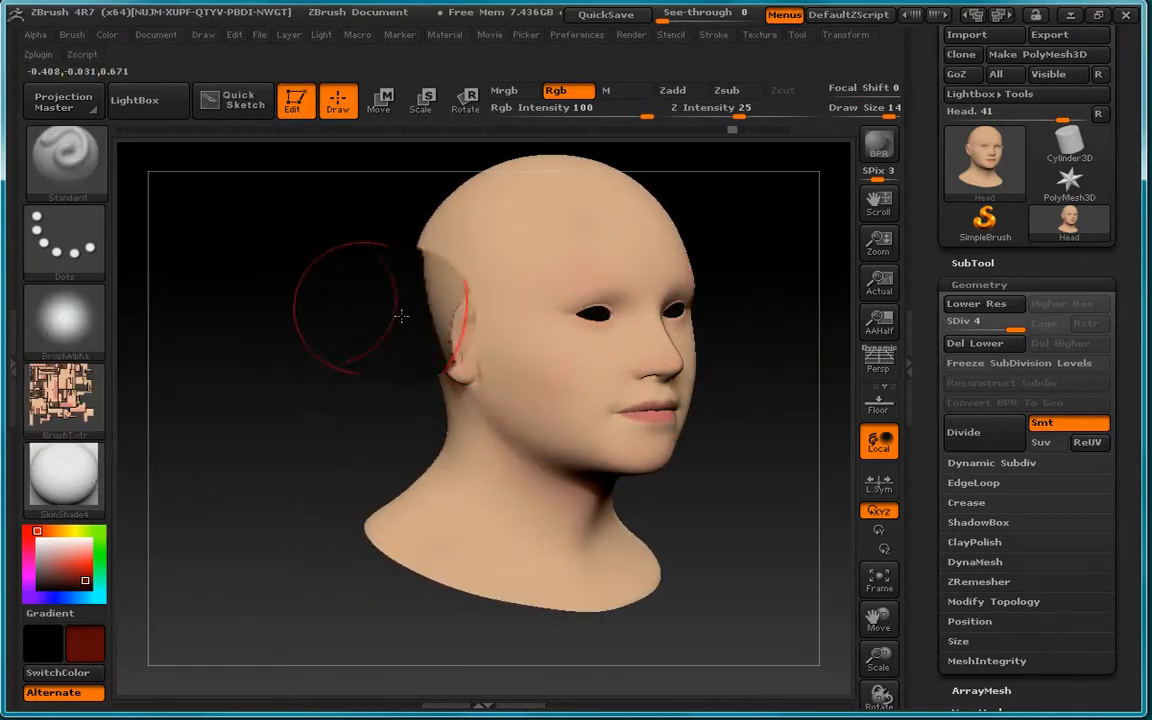
pyautogui.hotkey('ctrl', 'z')
# Clear the brush's current texture by setting it to Texture Off.
pyautogui.click(75, 395)
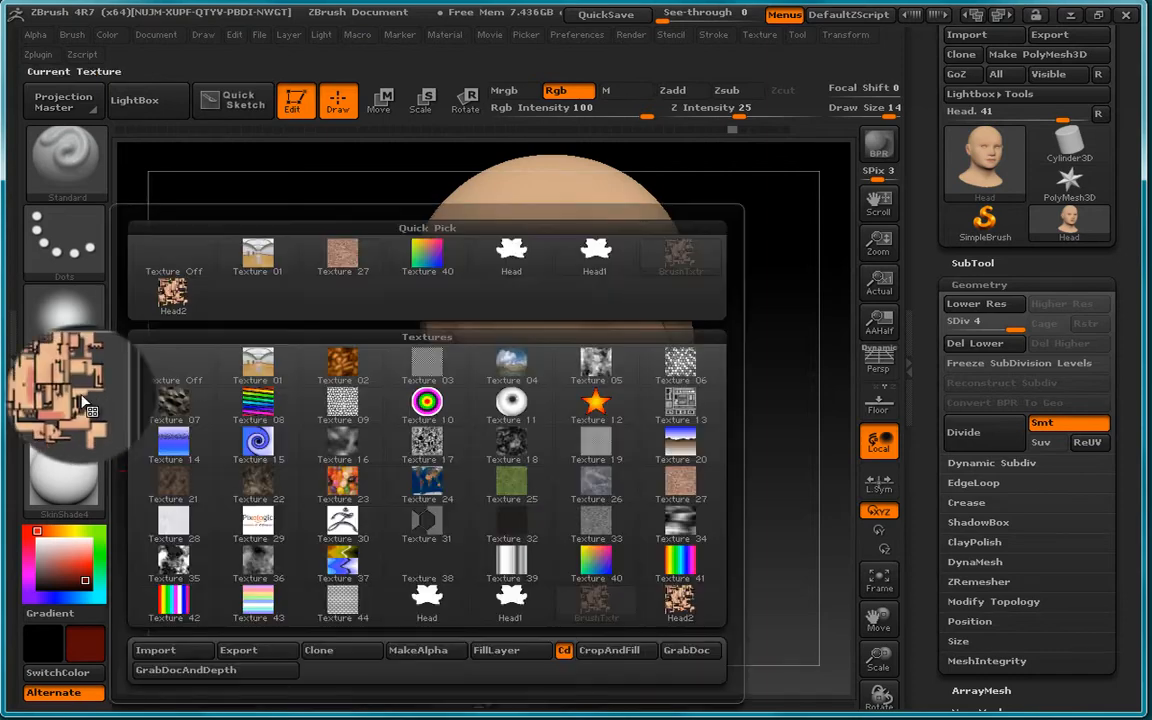
pyautogui.click(192, 264)
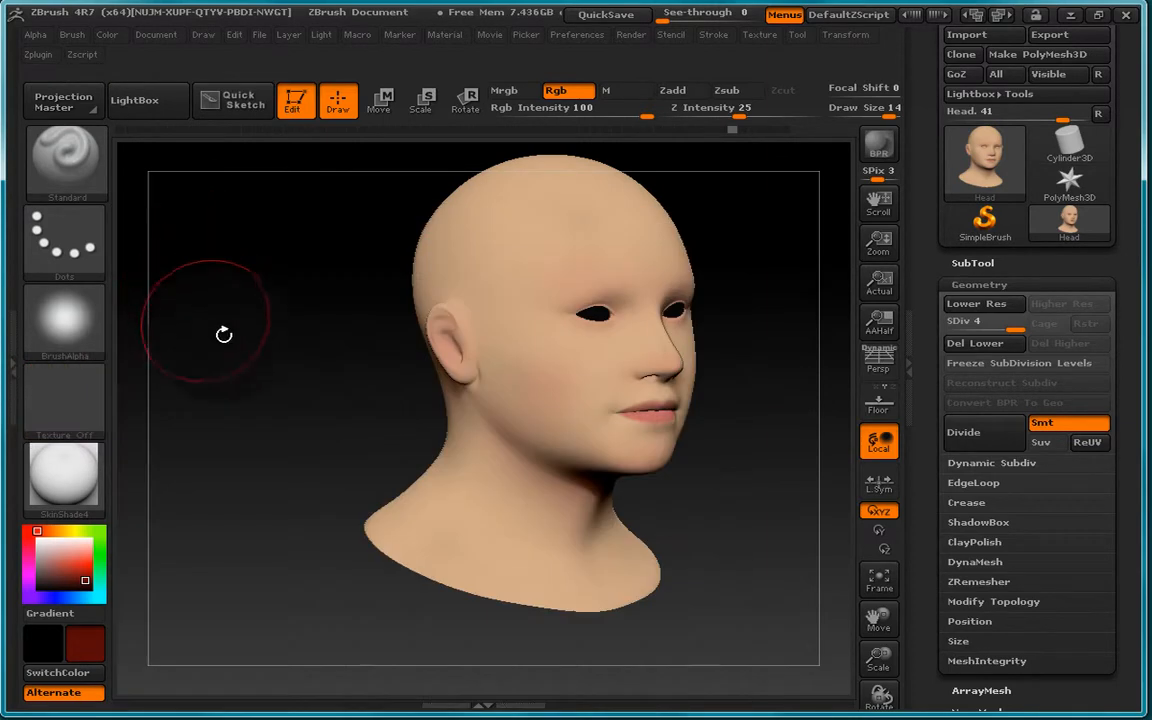
pyautogui.keyDown('alt'); pyautogui.moveTo(321, 388); pyautogui.dragTo(270, 343); pyautogui.keyUp('alt')
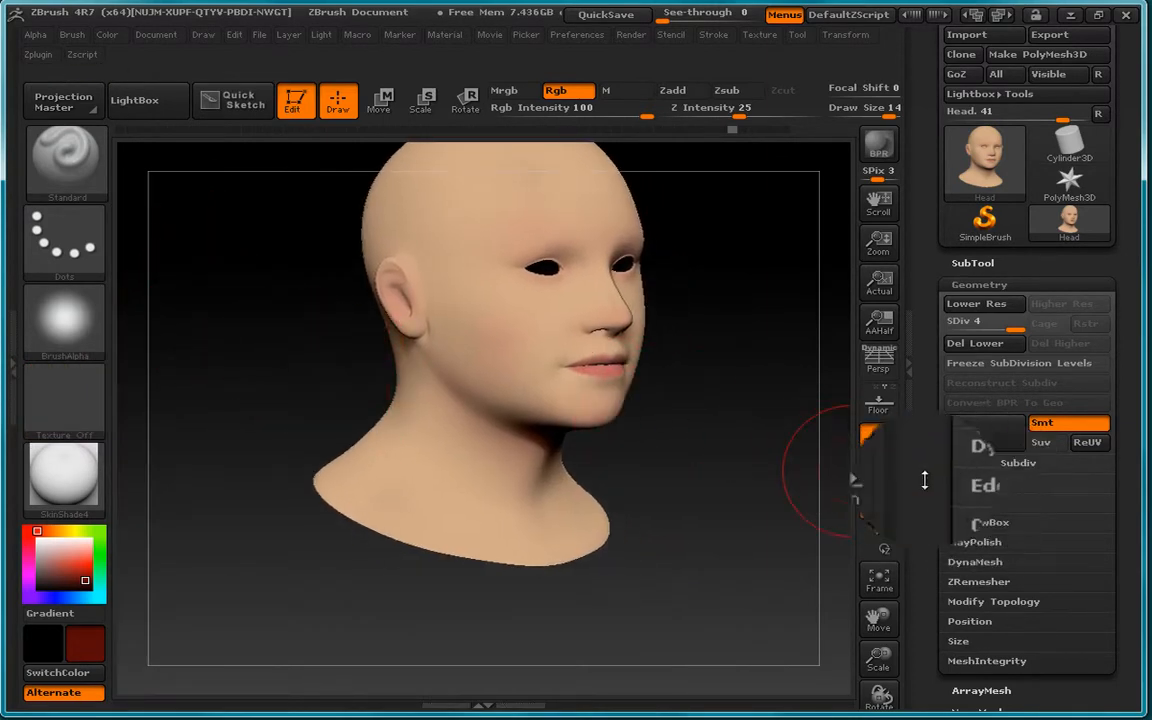
# Turn off the head's texture map by choosing Texture Off, leaving the polypaint active.
pyautogui.moveTo(926, 481); pyautogui.dragTo(910, 293)
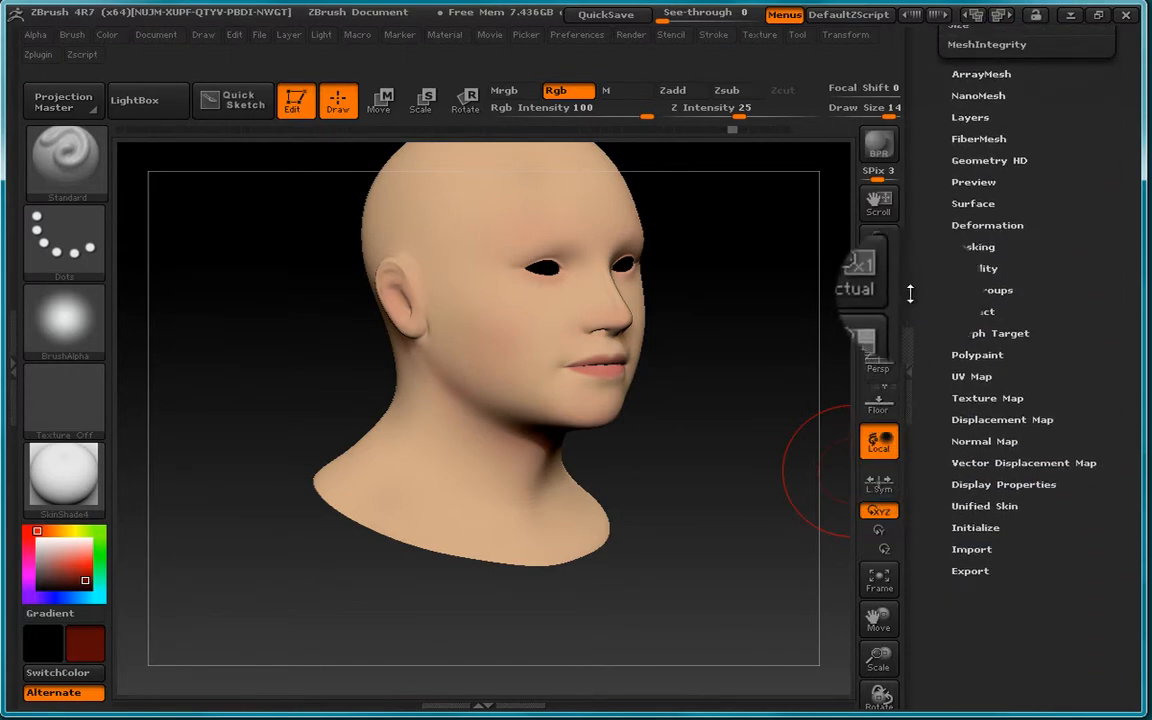
pyautogui.click(967, 396)
pyautogui.moveTo(918, 172); pyautogui.dragTo(918, 255)
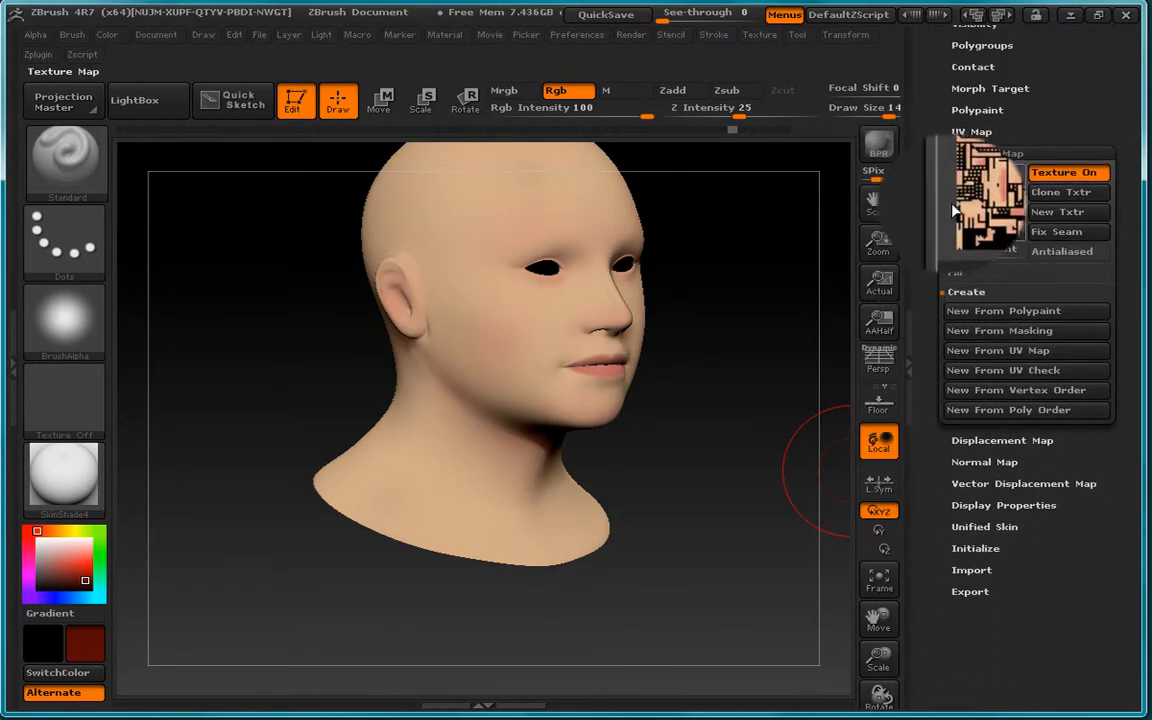
pyautogui.click(964, 205)
pyautogui.click(362, 207)
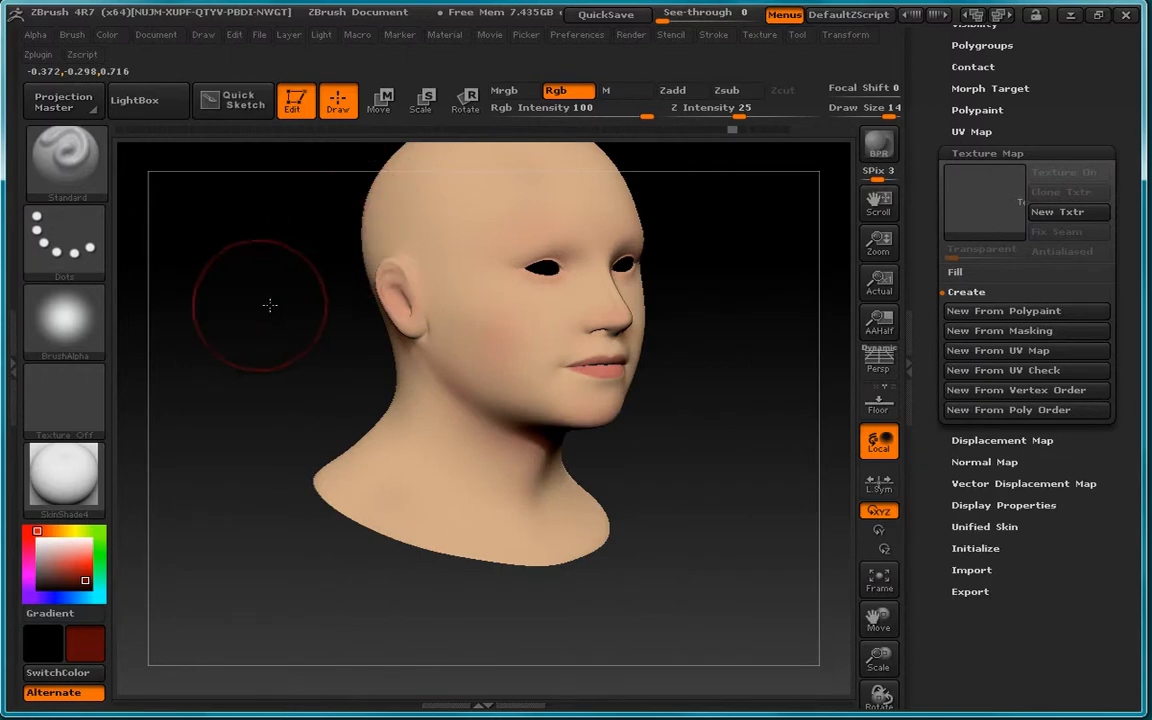
# Pick a bright red and try a large-brush paint stroke on the side of the head, then undo it.
pyautogui.moveTo(269, 304); pyautogui.dragTo(198, 393)
pyautogui.click(83, 460)
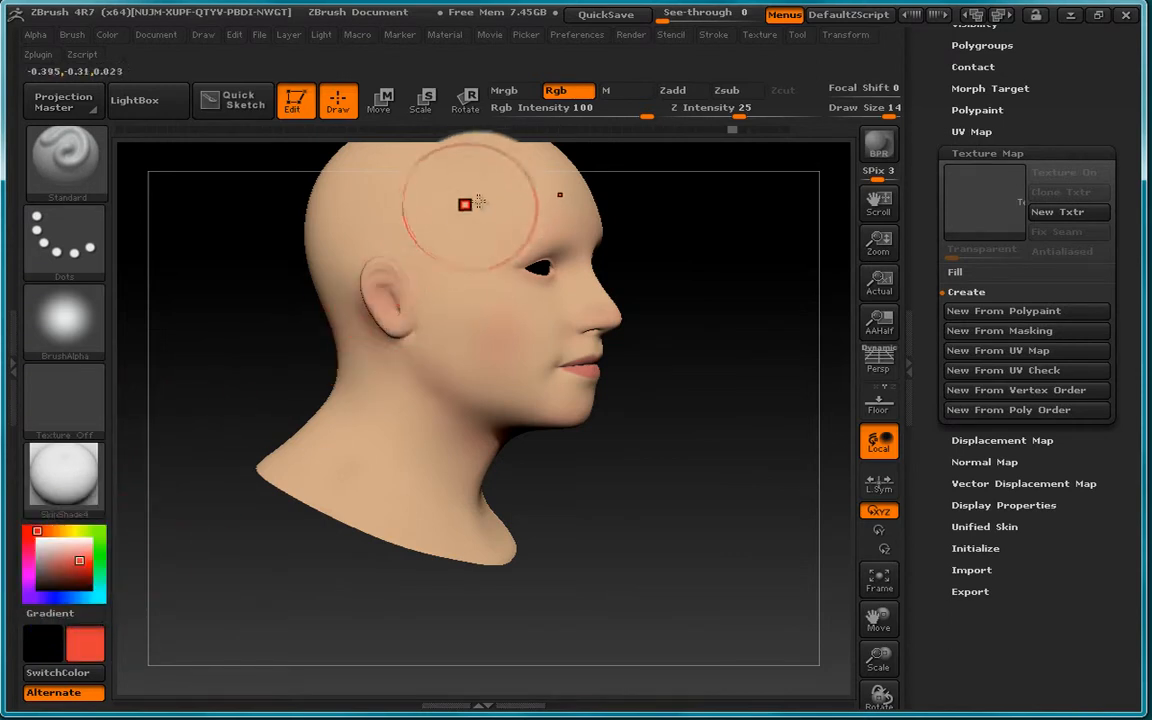
pyautogui.moveTo(465, 201); pyautogui.dragTo(487, 338)
pyautogui.moveTo(660, 335); pyautogui.dragTo(724, 355)
pyautogui.hotkey('ctrl', 'z')
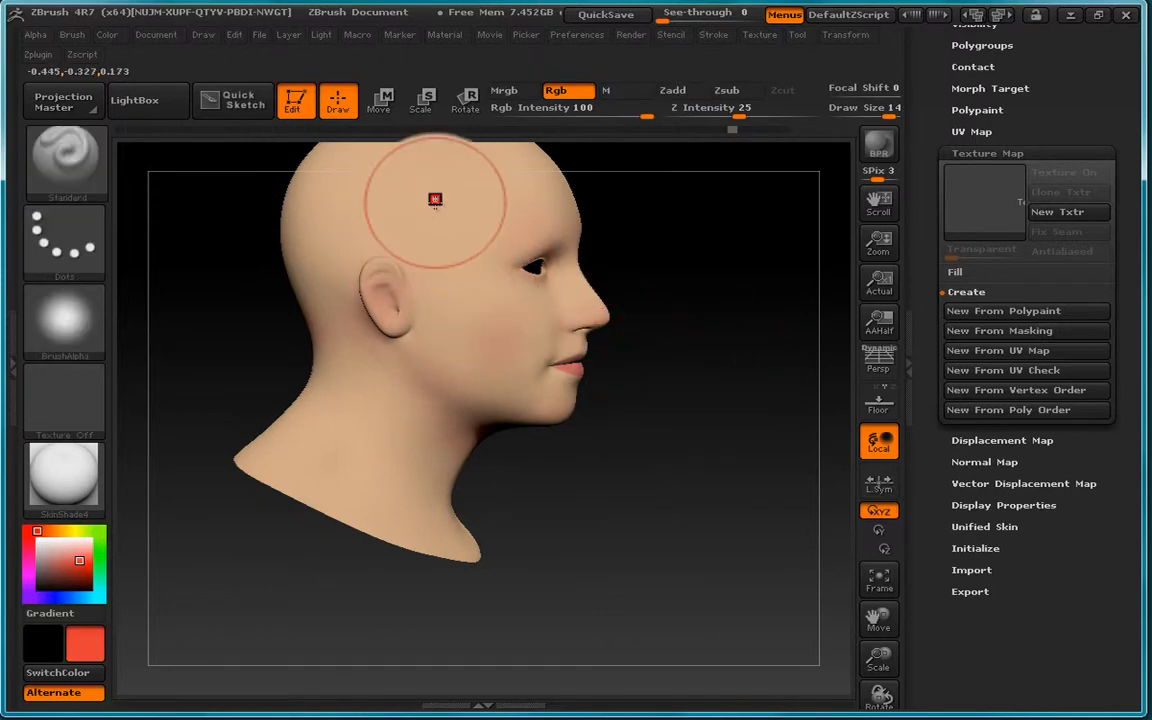
# Try a winding red paint stroke across the temple and cheek at a Draw Size of 28, and undo it.
pyautogui.press('space')
pyautogui.moveTo(447, 247); pyautogui.dragTo(424, 245)
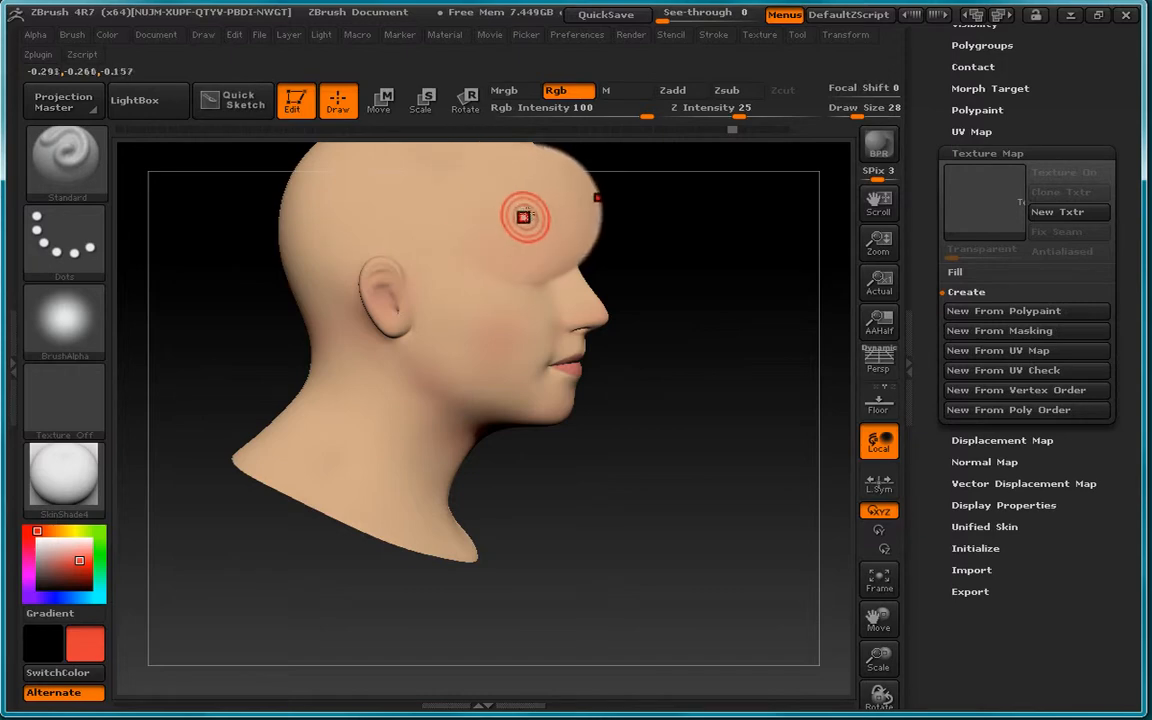
pyautogui.moveTo(526, 213)
pyautogui.mouseDown()
pyautogui.moveTo(461, 263)
pyautogui.moveTo(464, 343)
pyautogui.moveTo(414, 236)
pyautogui.moveTo(367, 243)
pyautogui.mouseUp()
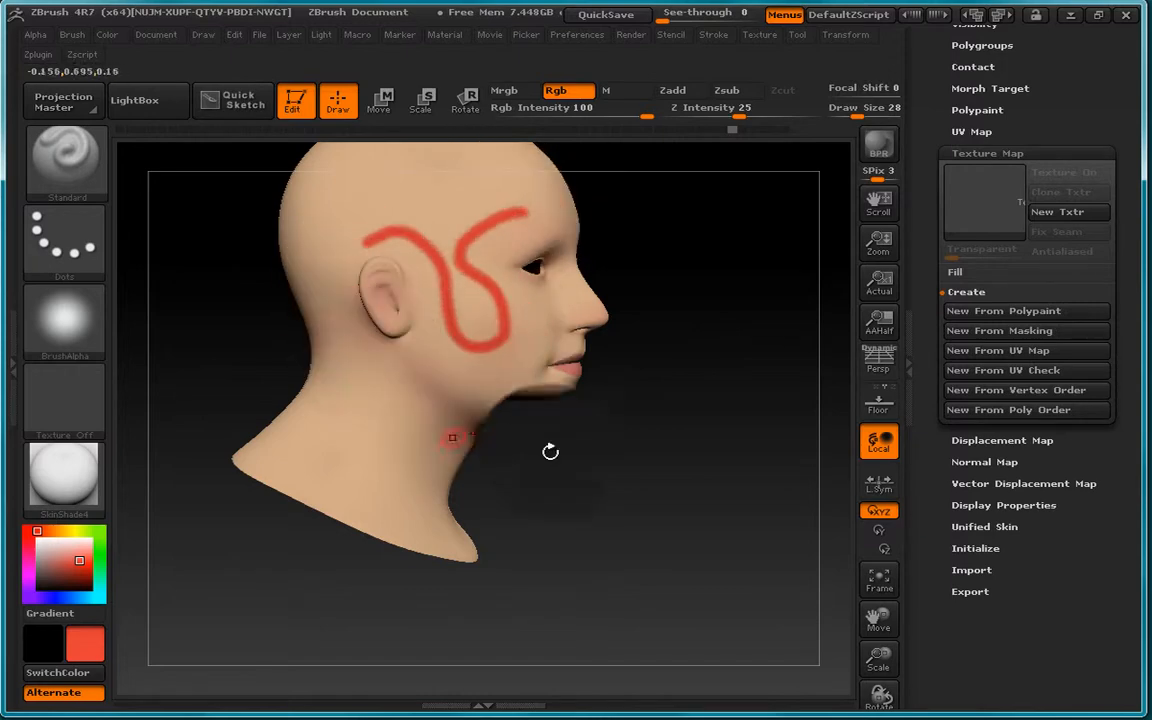
pyautogui.moveTo(726, 413)
pyautogui.mouseDown()
pyautogui.moveTo(571, 406)
pyautogui.moveTo(713, 415)
pyautogui.mouseUp()
pyautogui.moveTo(731, 327); pyautogui.dragTo(733, 391)
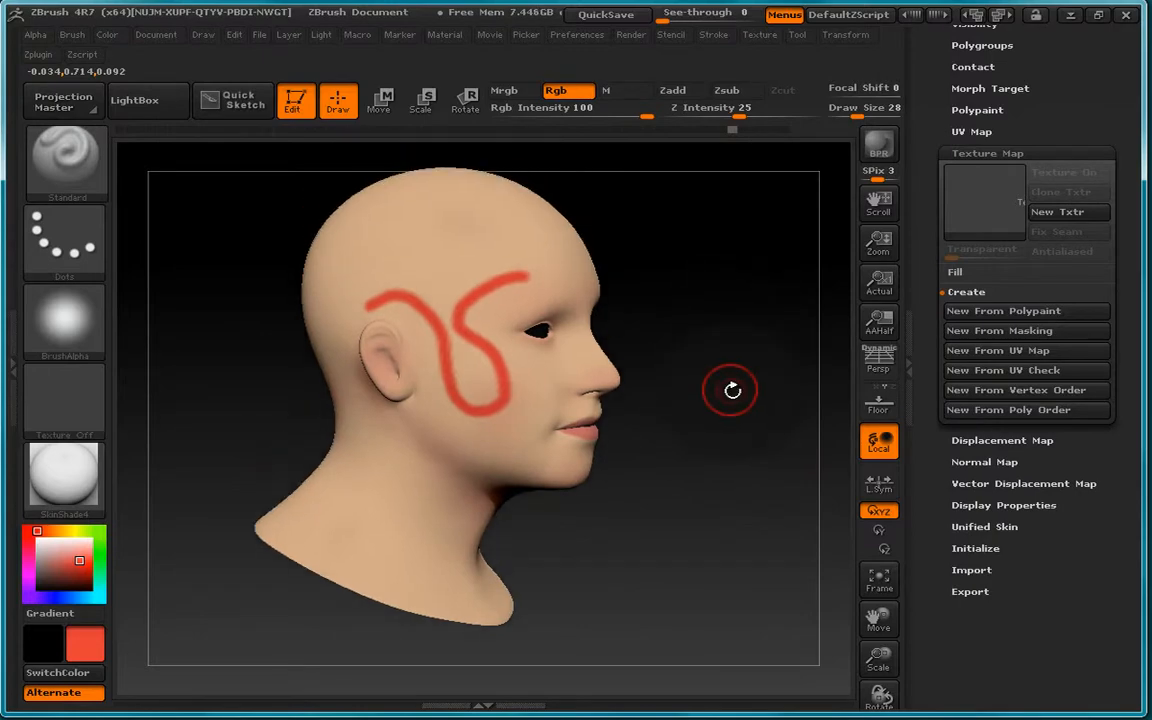
pyautogui.hotkey('ctrl', 'z')
pyautogui.moveTo(663, 360)
pyautogui.mouseDown()
pyautogui.moveTo(698, 372)
pyautogui.moveTo(702, 391)
pyautogui.moveTo(733, 411)
pyautogui.moveTo(694, 406)
pyautogui.moveTo(712, 411)
pyautogui.mouseUp()
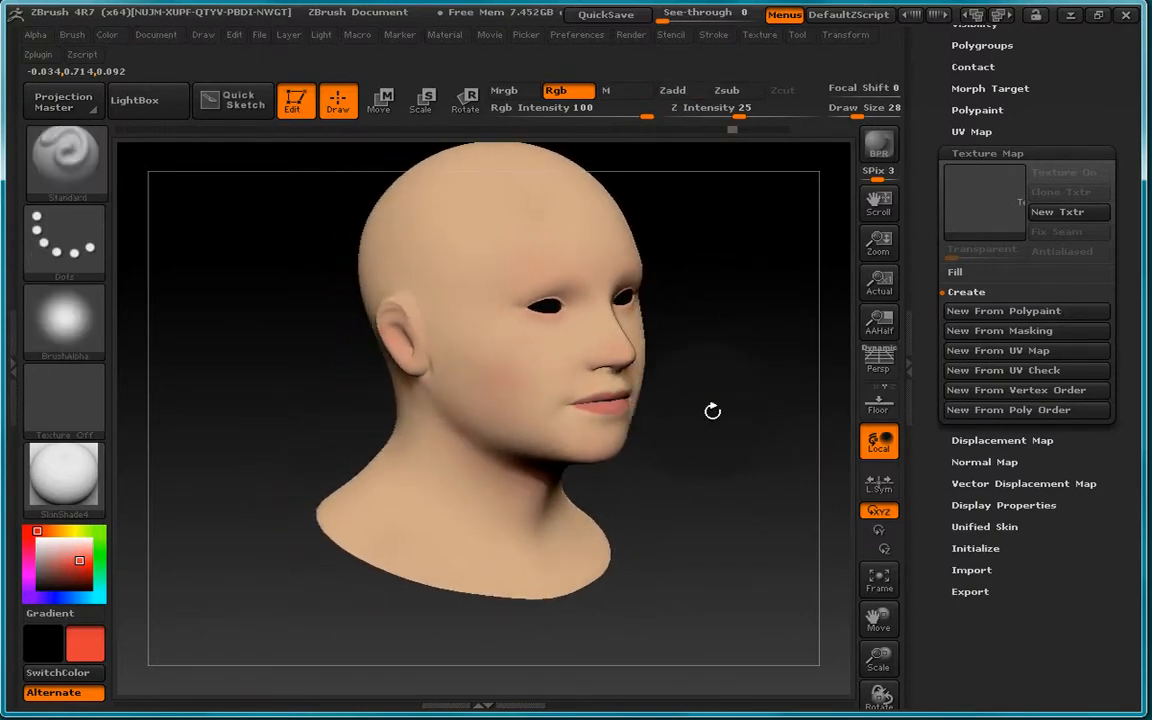
# Apply the BrushTxtr texture to the head as its texture map and inspect the head from the front and side.
pyautogui.click(987, 200)
pyautogui.click(877, 218)
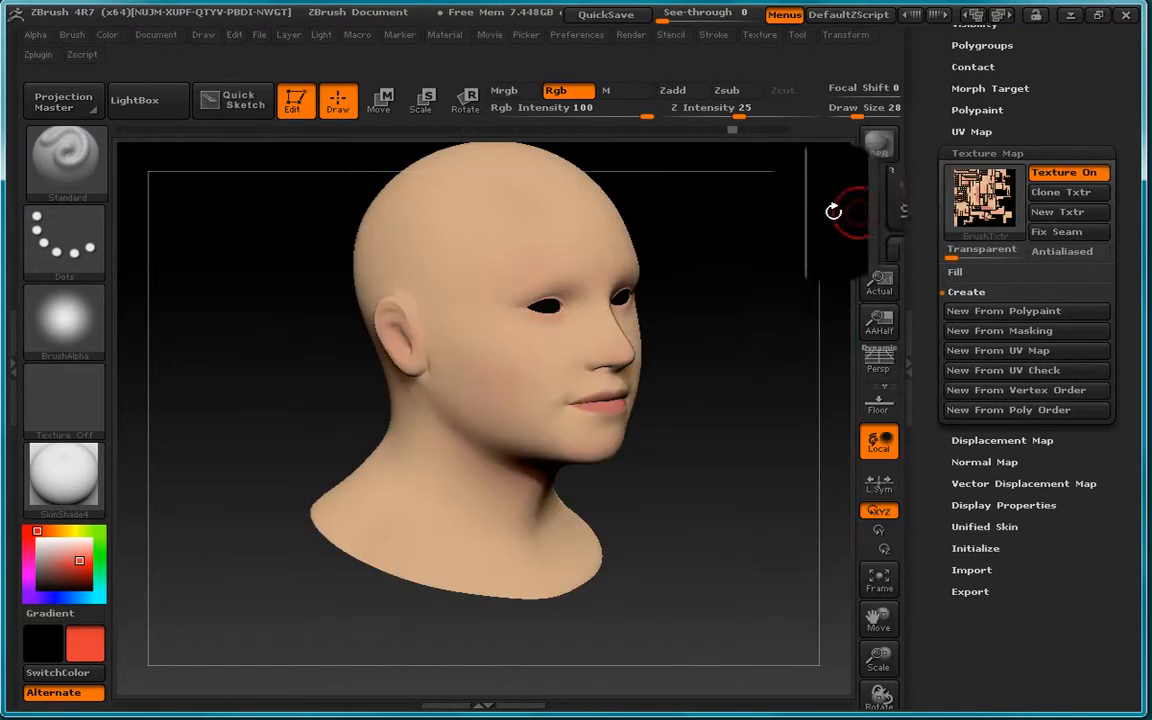
pyautogui.moveTo(776, 288)
pyautogui.mouseDown()
pyautogui.moveTo(733, 290)
pyautogui.moveTo(709, 357)
pyautogui.moveTo(690, 362)
pyautogui.moveTo(703, 369)
pyautogui.mouseUp()
pyautogui.moveTo(700, 485); pyautogui.dragTo(693, 444)
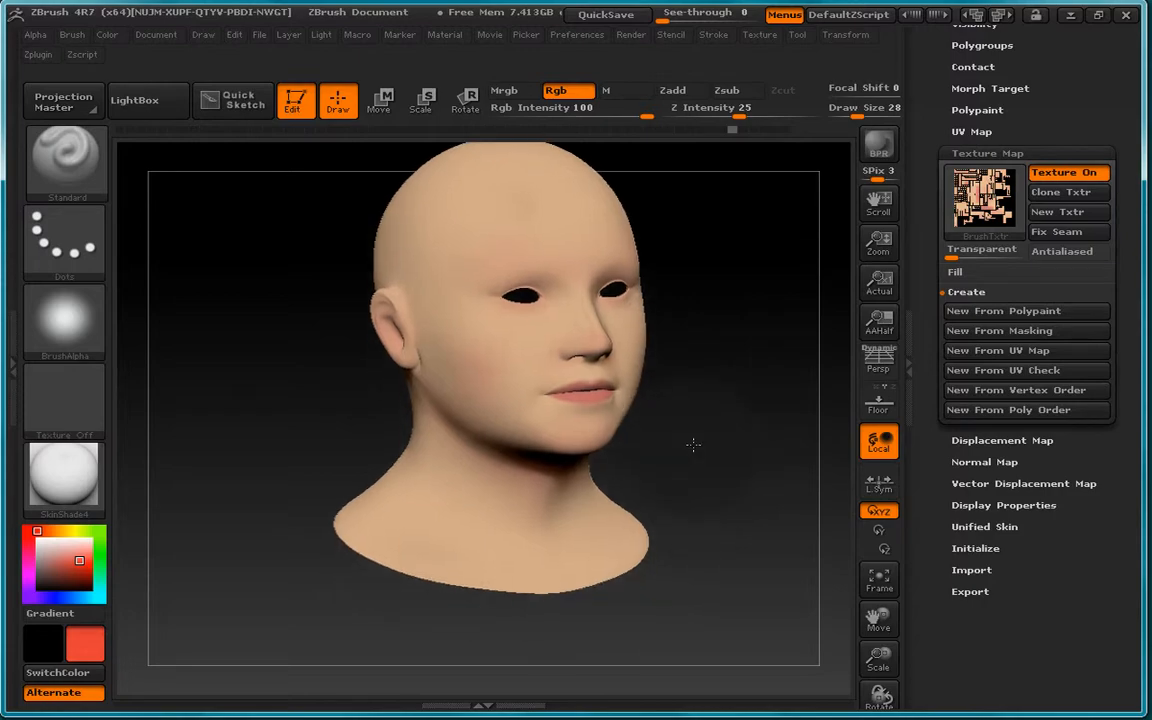